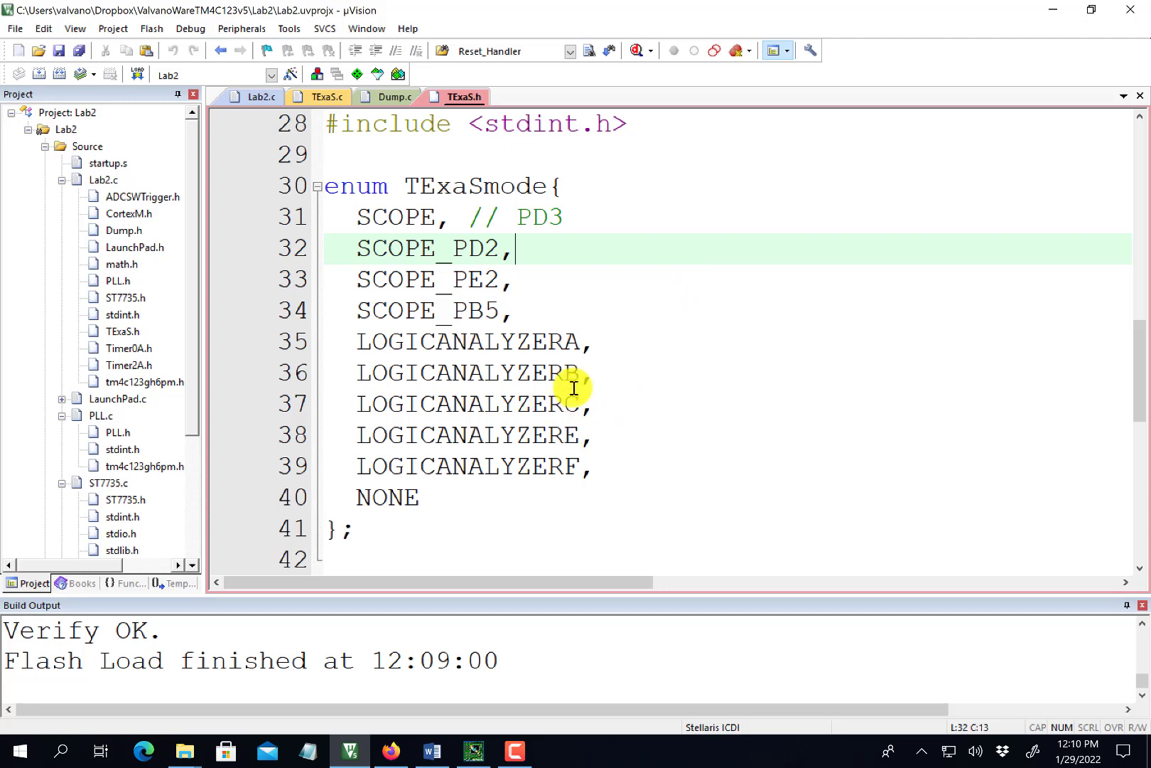
Step: Examine the LOGICANALYZERF mode in the TExaSmode enum of TExaS.h and the TExaS_Init call in Lab2.c's main function
{"action": "double_click", "coordinate": [516, 464]}
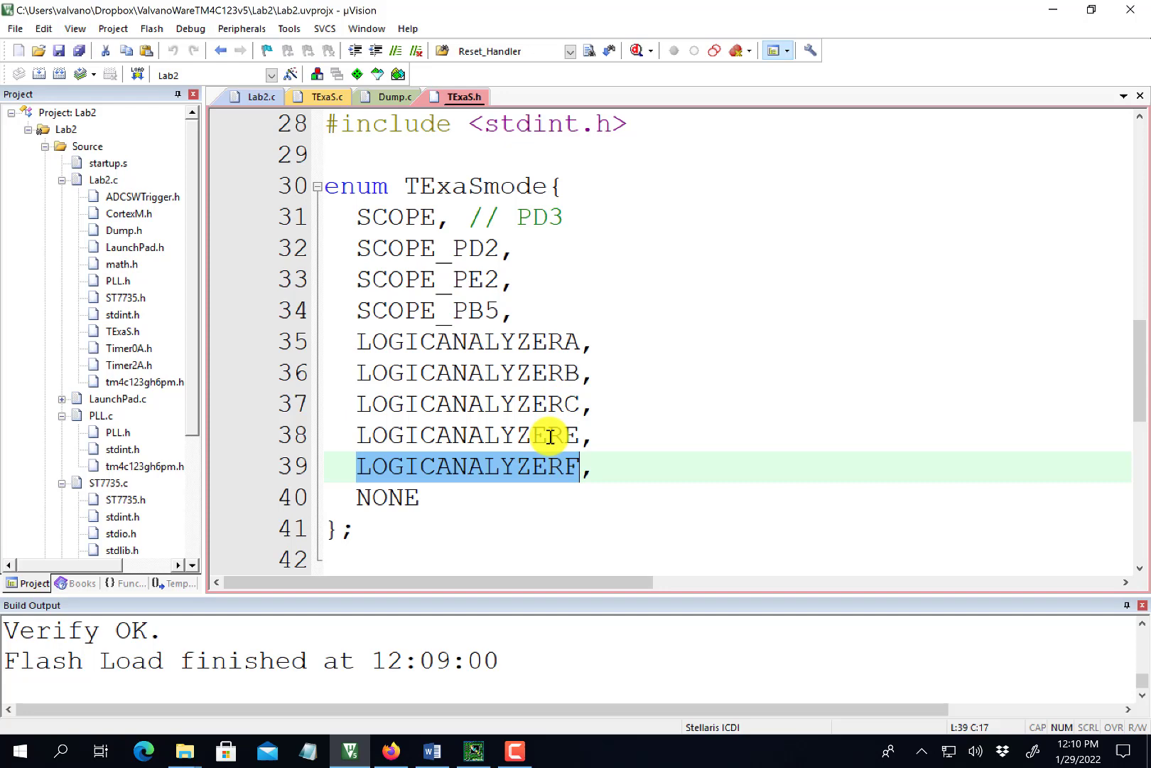
{"action": "left_click", "coordinate": [547, 480]}
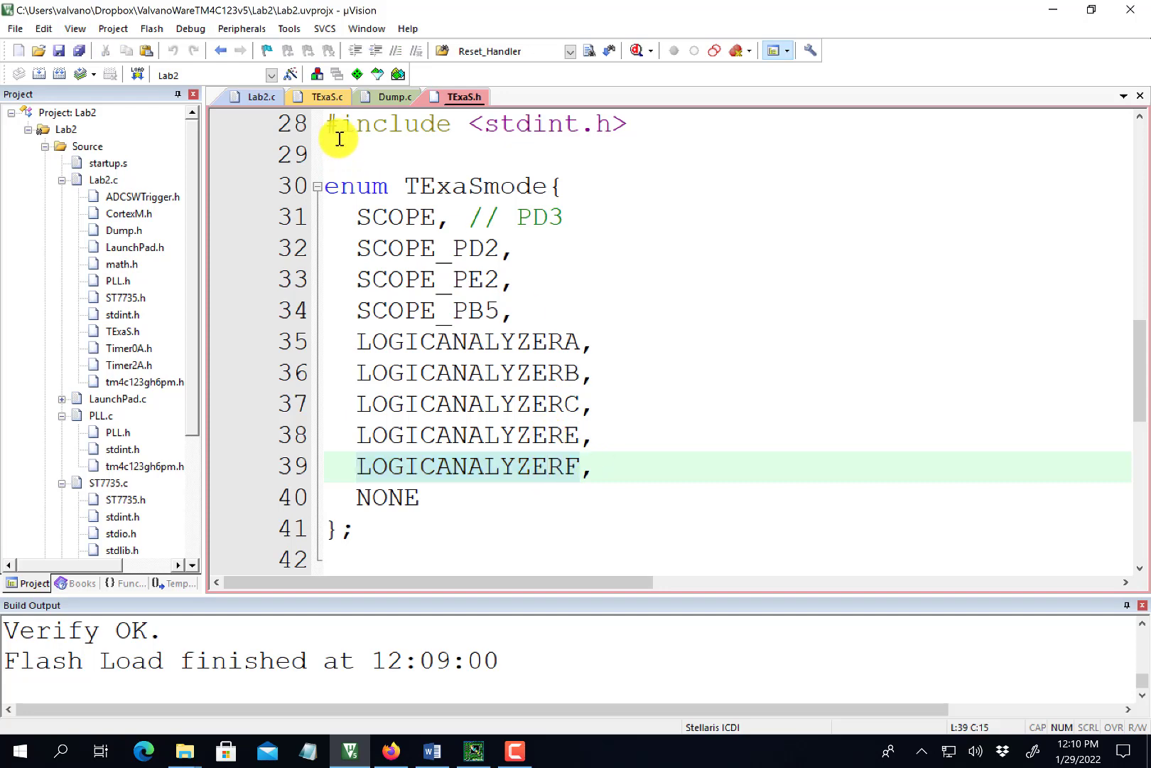
{"action": "left_click", "coordinate": [263, 98]}
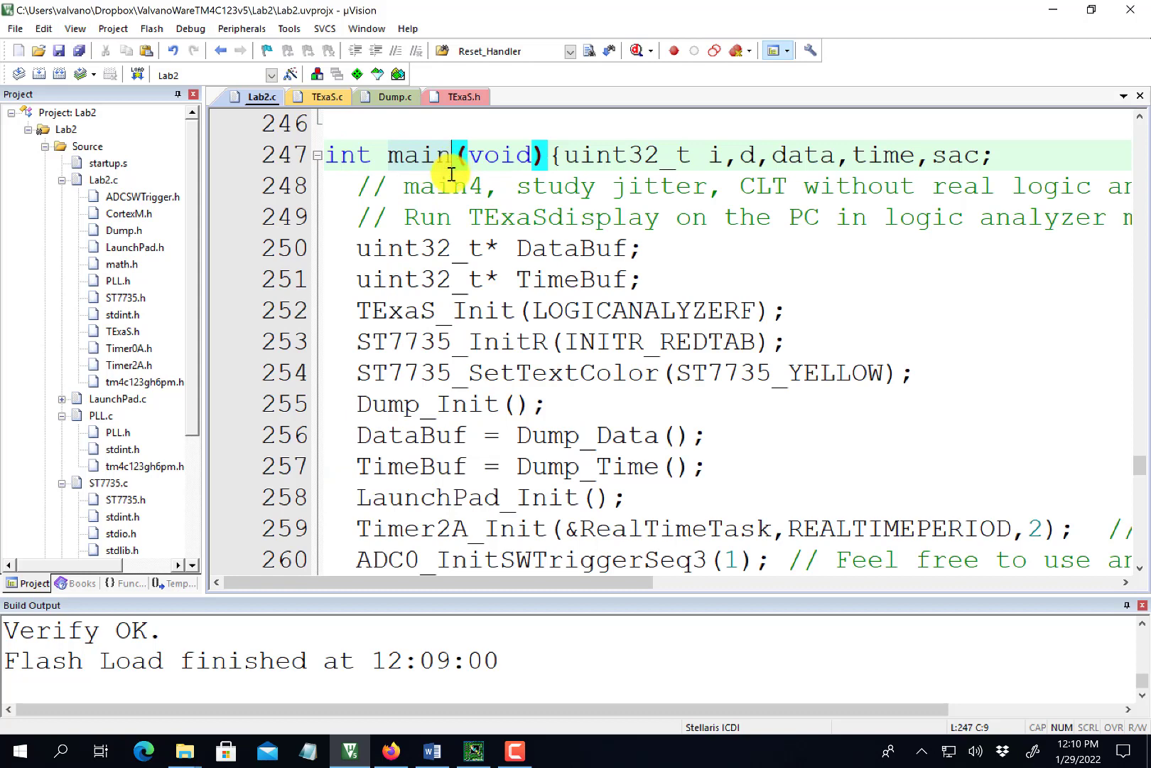
{"action": "left_click_drag", "start_coordinate": [357, 310], "coordinate": [806, 311]}
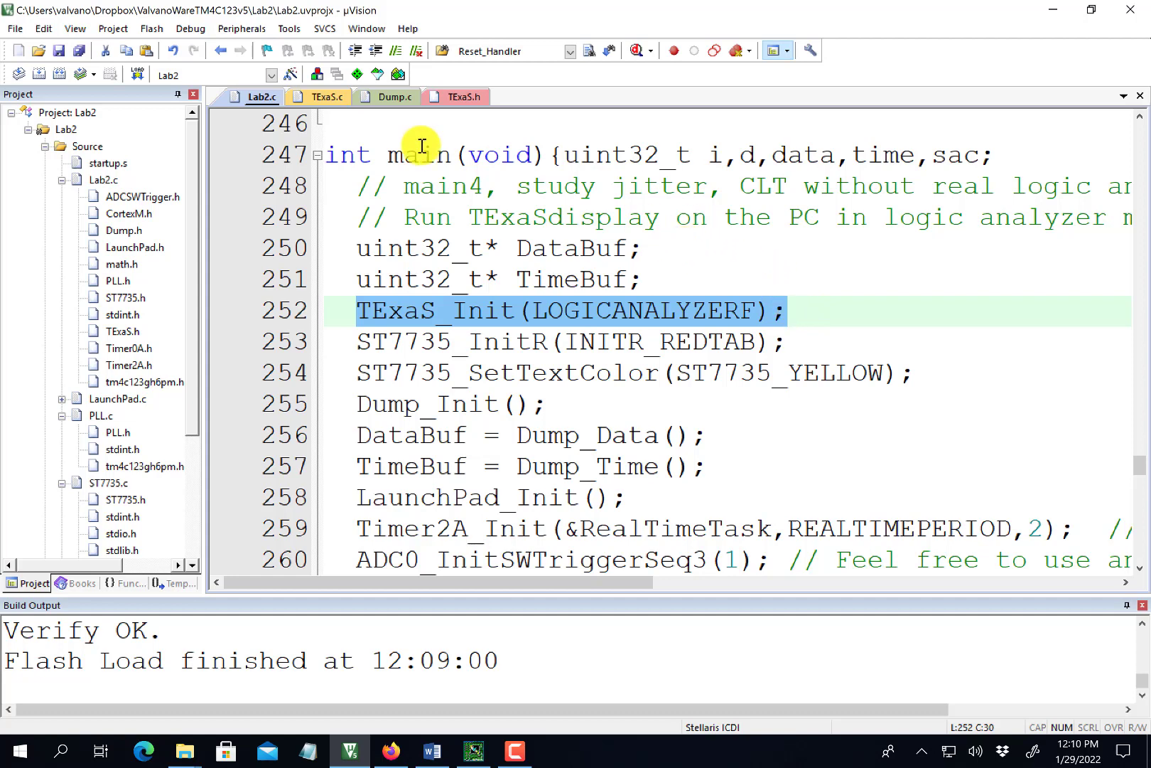
Step: Examine the LogicAnalyzerF function in TExaS.c, including its call rate, GPIO_PORTF_DATA_R, the 0x80 term and UART0_DR_R
{"action": "left_click", "coordinate": [328, 98]}
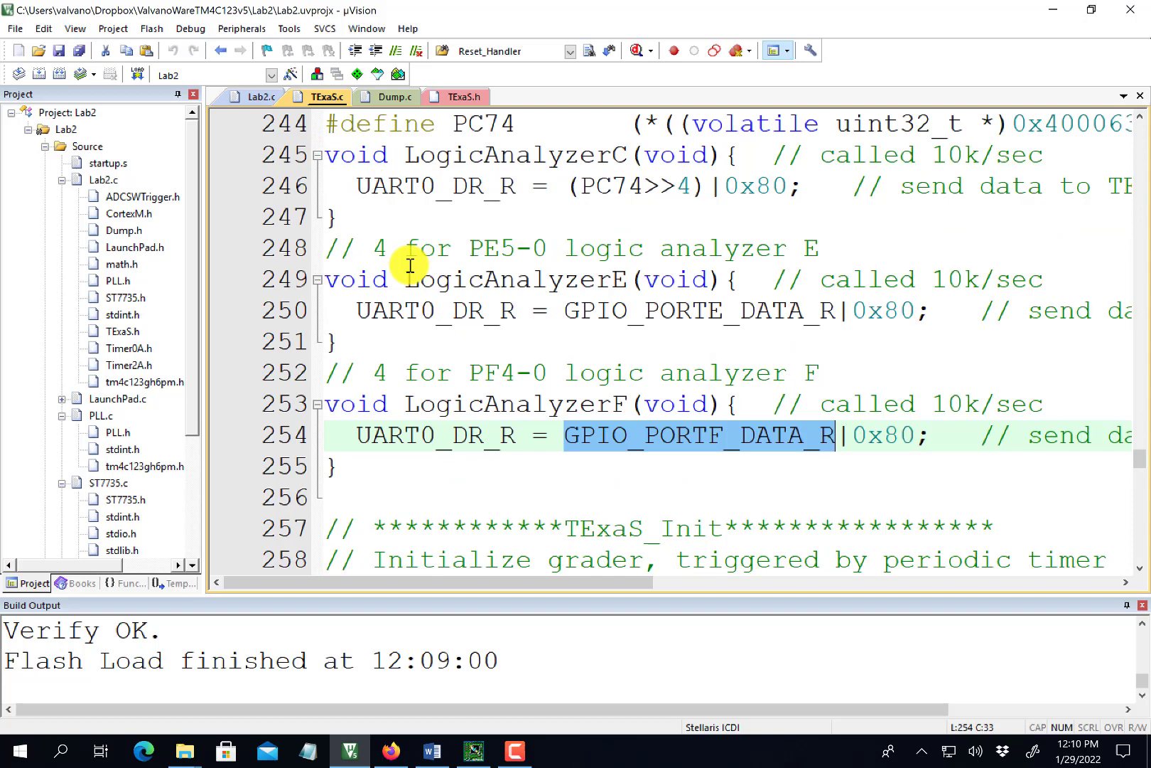
{"action": "left_click", "coordinate": [502, 402]}
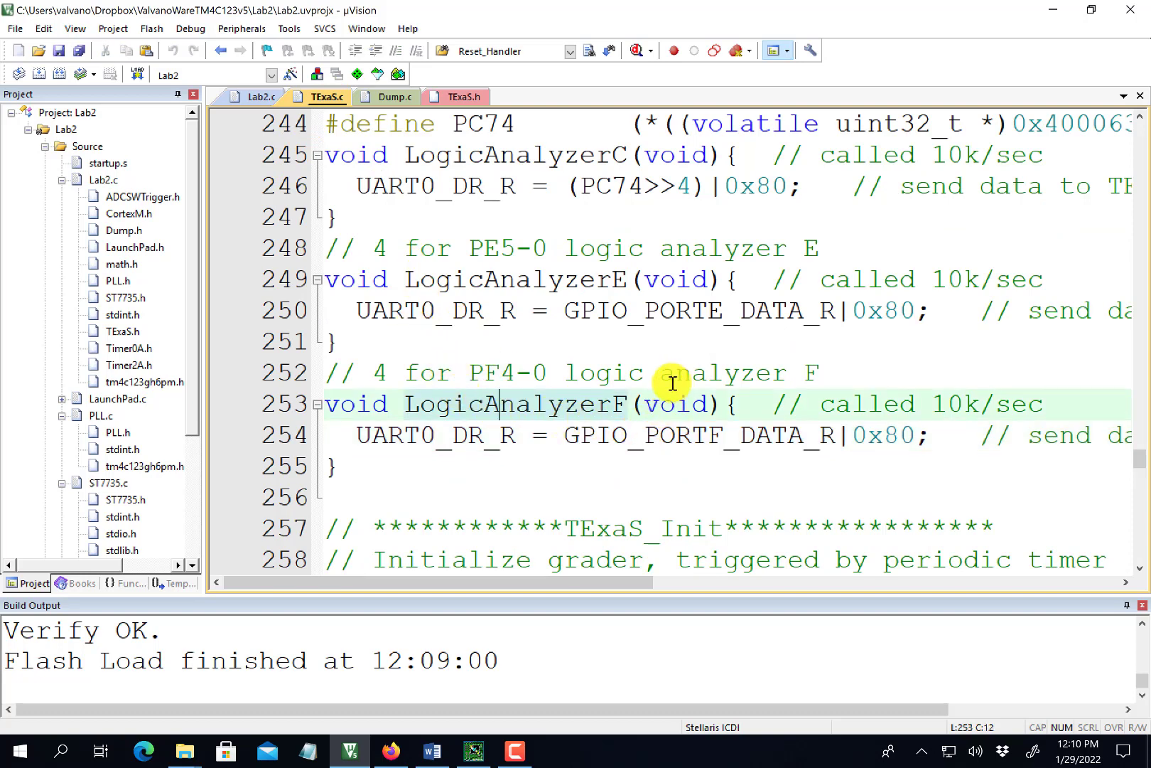
{"action": "left_click_drag", "start_coordinate": [929, 406], "coordinate": [1047, 402]}
{"action": "left_click", "coordinate": [761, 435]}
{"action": "double_click", "coordinate": [760, 435]}
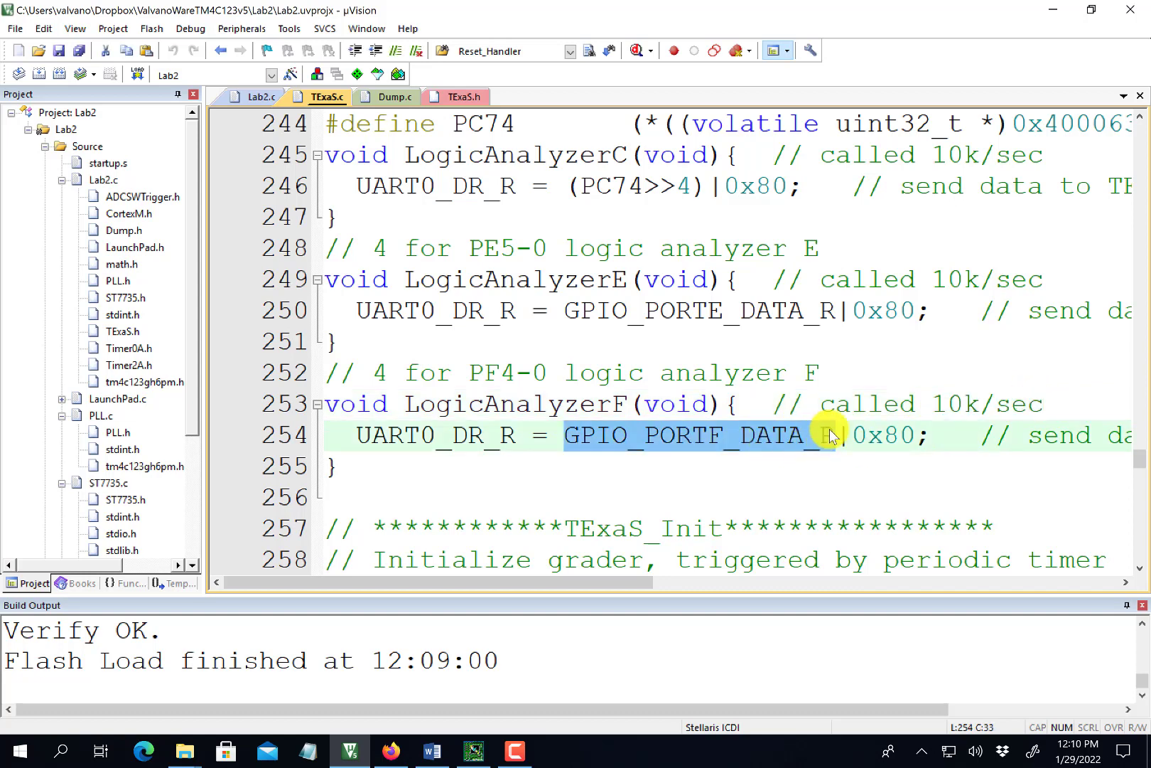
{"action": "left_click_drag", "start_coordinate": [842, 435], "coordinate": [906, 435]}
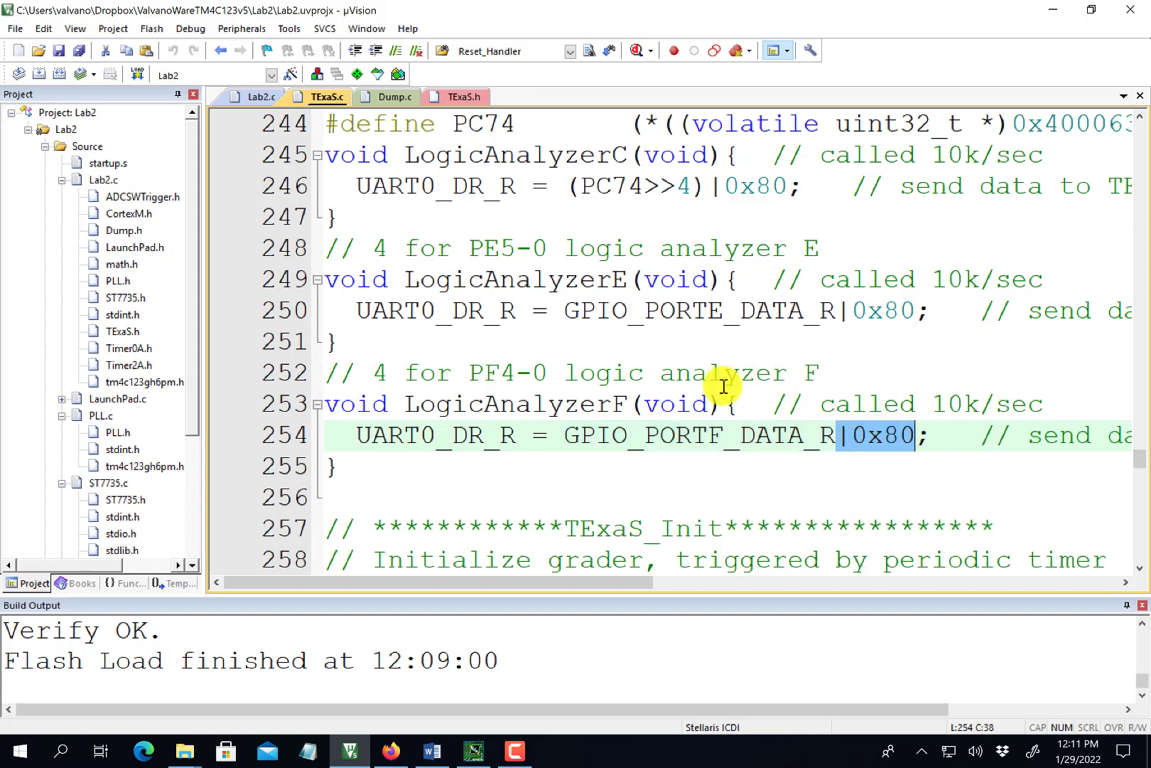
{"action": "double_click", "coordinate": [442, 435]}
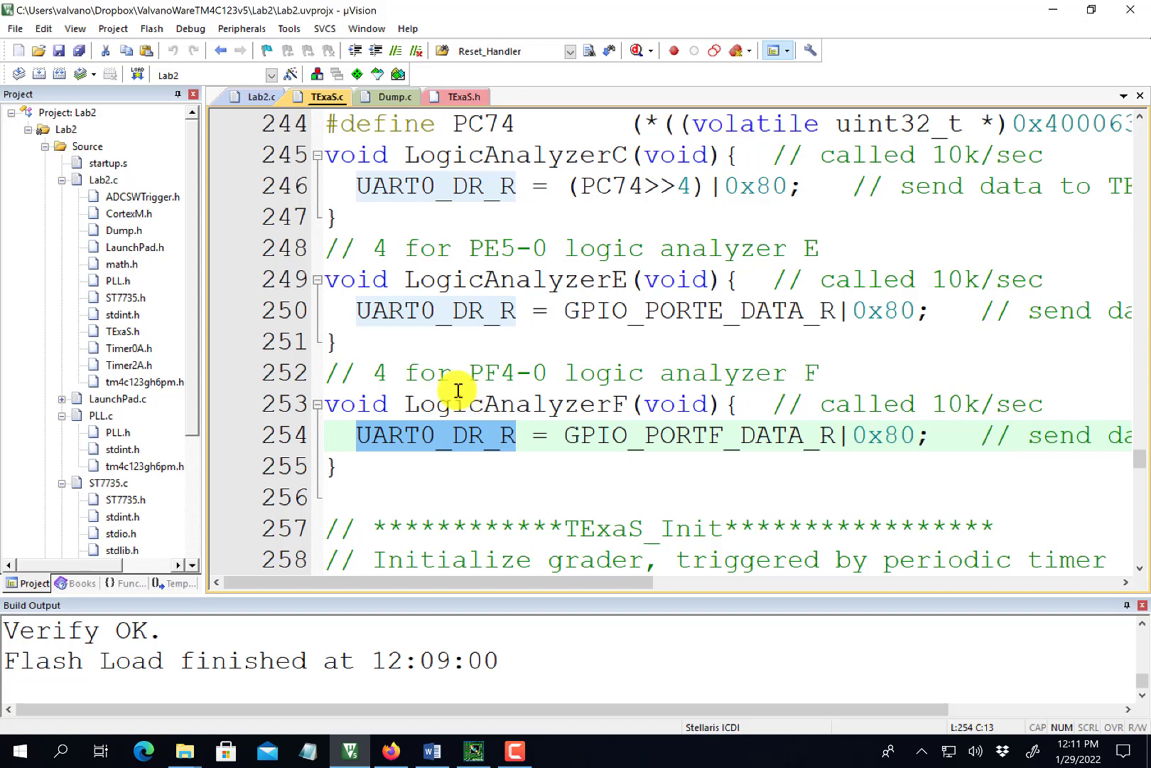
Step: Return to Lab2.c, build the Lab2 project and download the program to the board's flash
{"action": "left_click", "coordinate": [260, 98]}
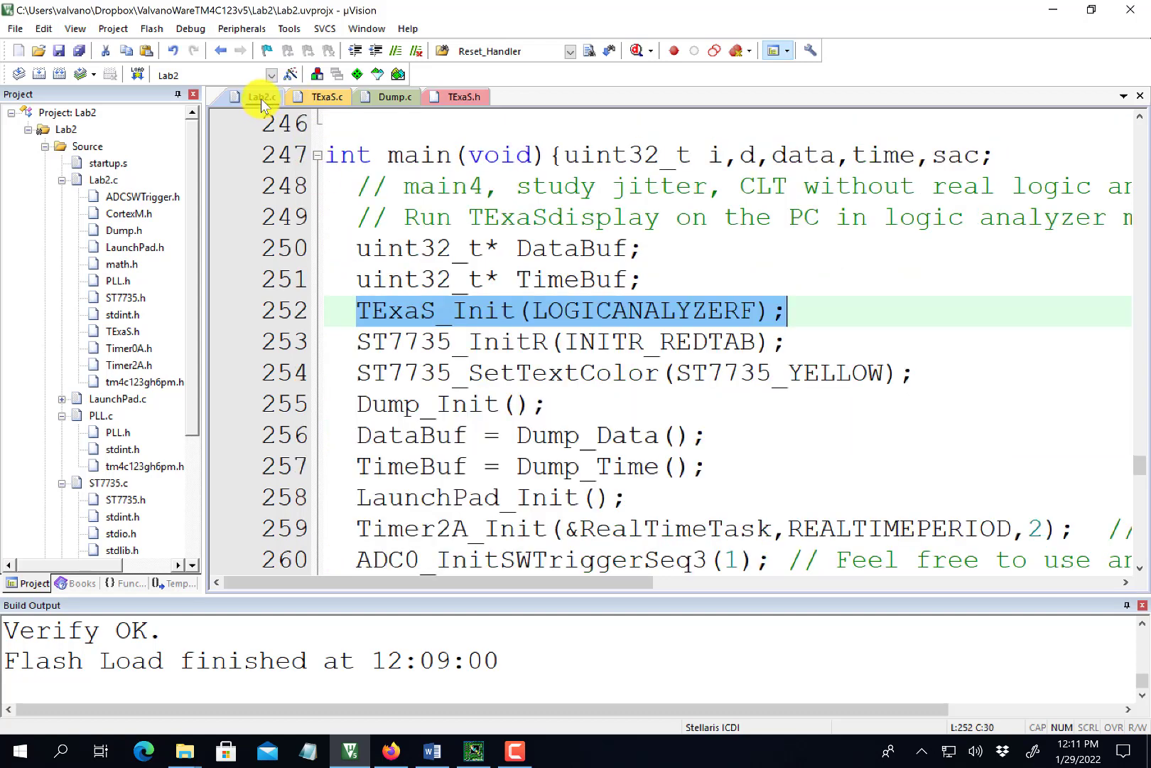
{"action": "left_click", "coordinate": [419, 219]}
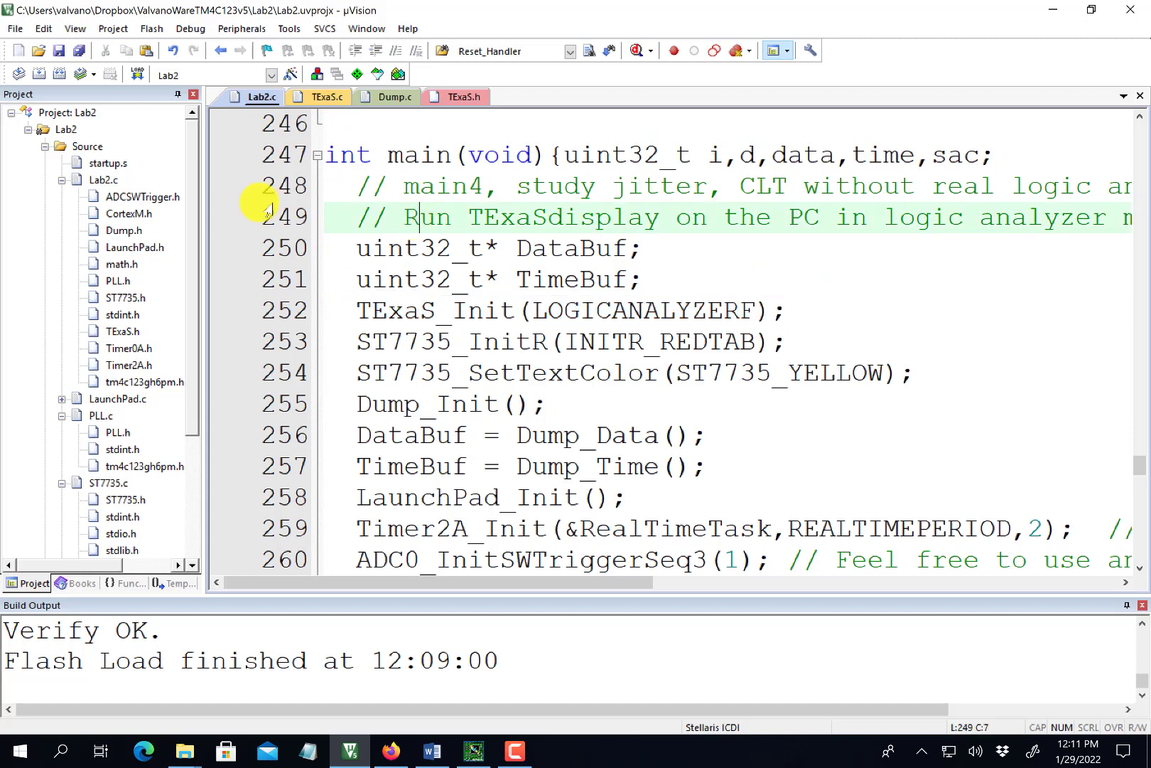
{"action": "left_click", "coordinate": [39, 74]}
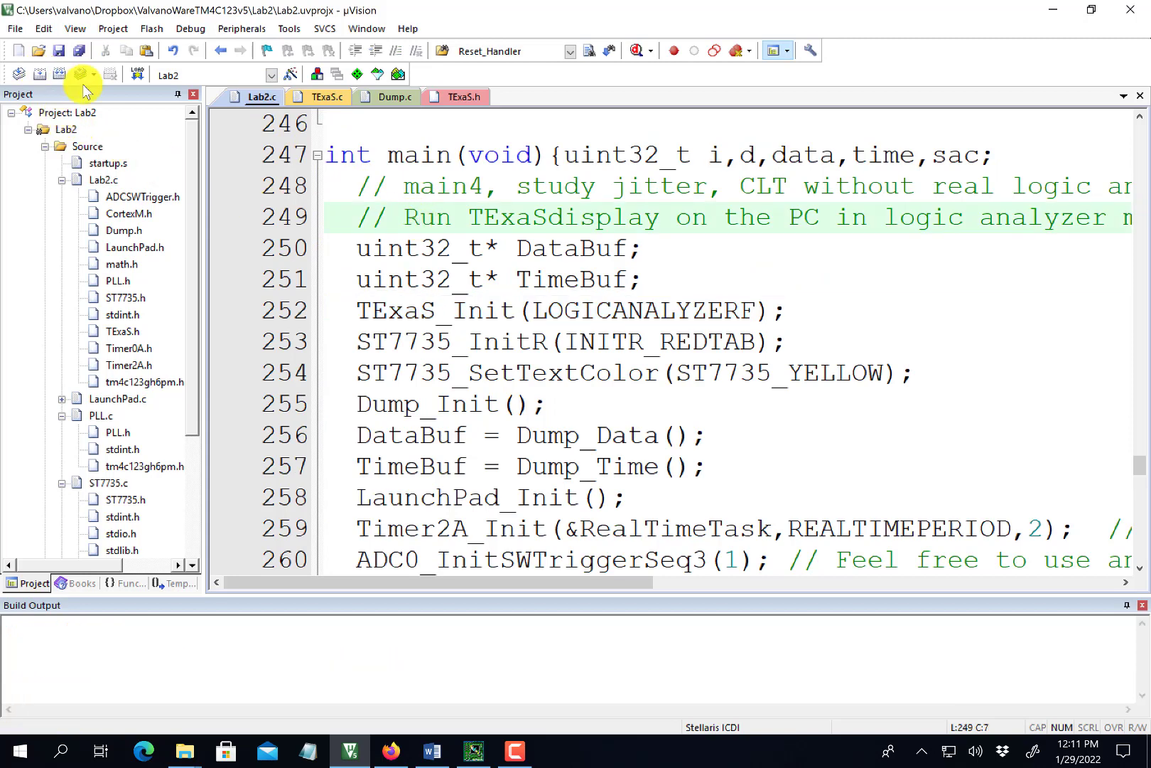
{"action": "left_click", "coordinate": [136, 76]}
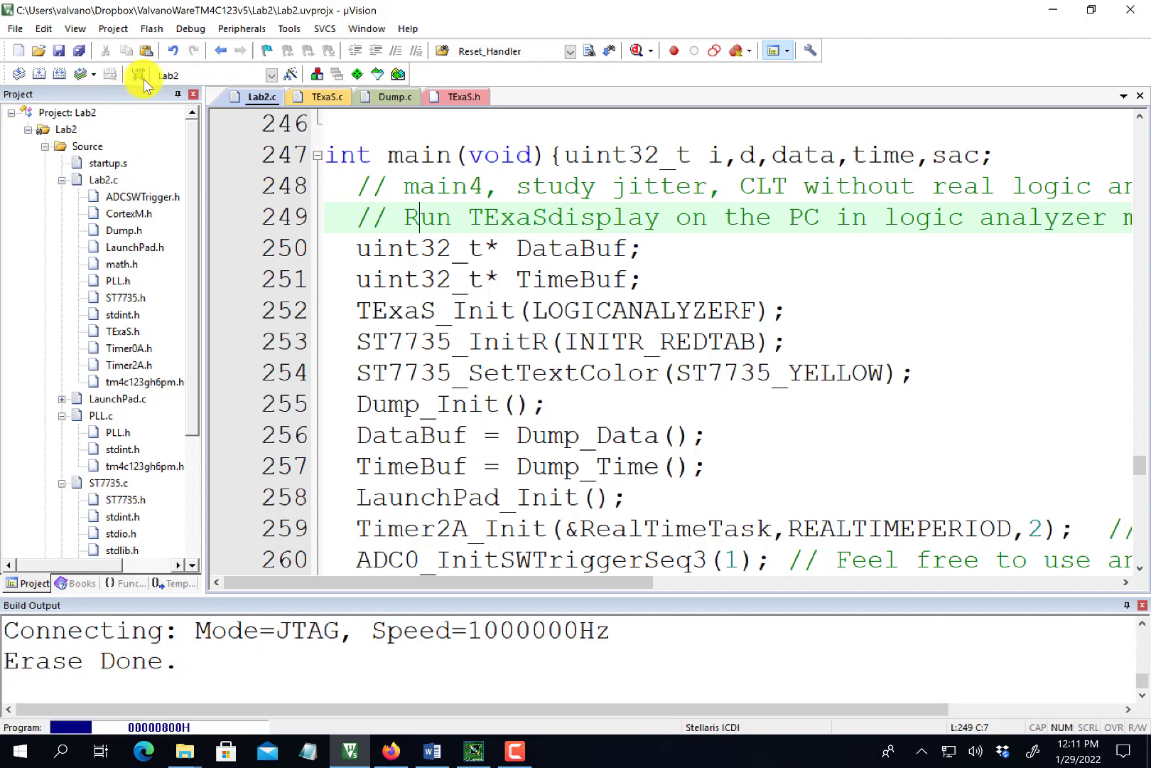
Step: Start a debug session for Lab2 and run the program past the start of main
{"action": "left_click", "coordinate": [637, 50]}
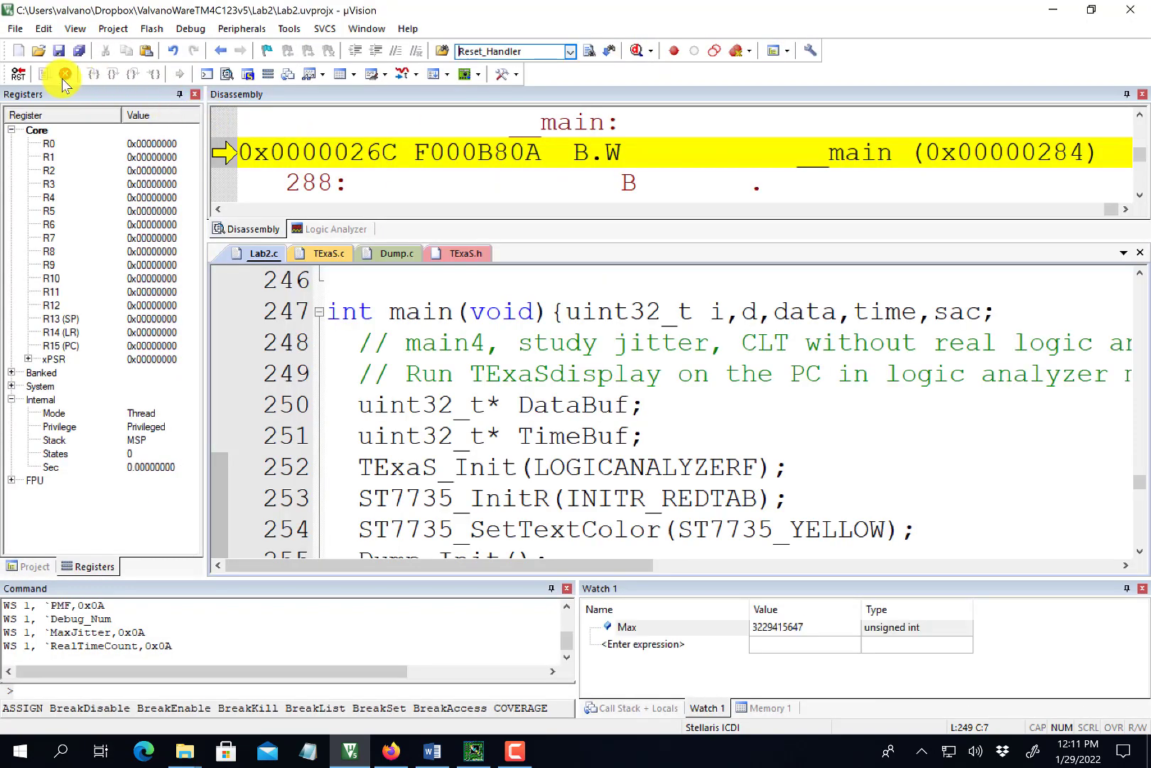
{"action": "left_click", "coordinate": [46, 78]}
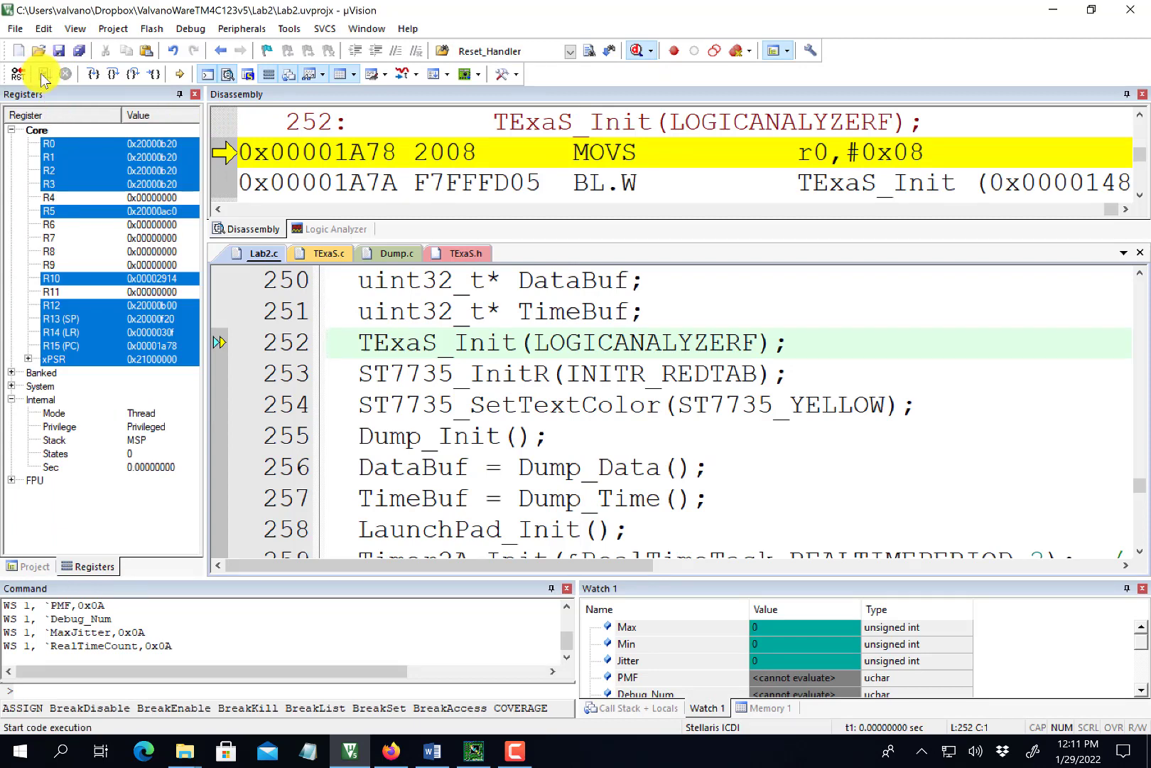
{"action": "left_click", "coordinate": [43, 77]}
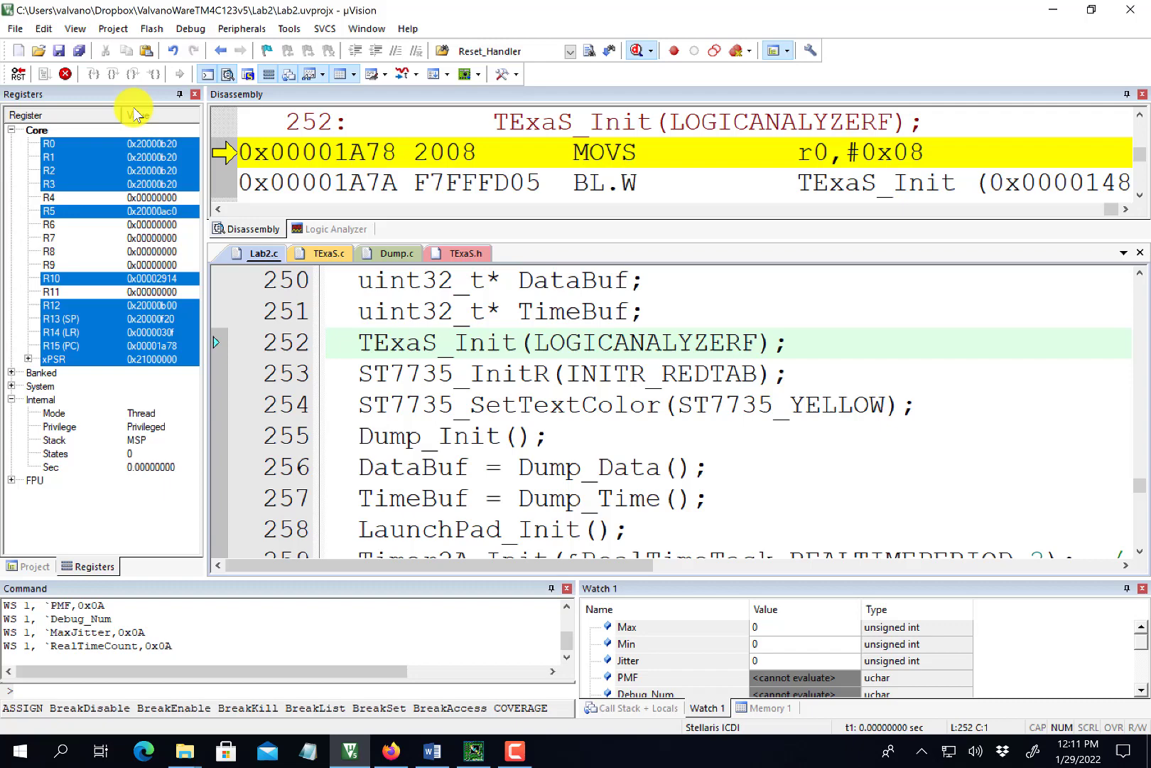
Step: Switch to TExaS display, accept the existing serial port settings and open the COM port
{"action": "key", "text": "alt+Tab"}
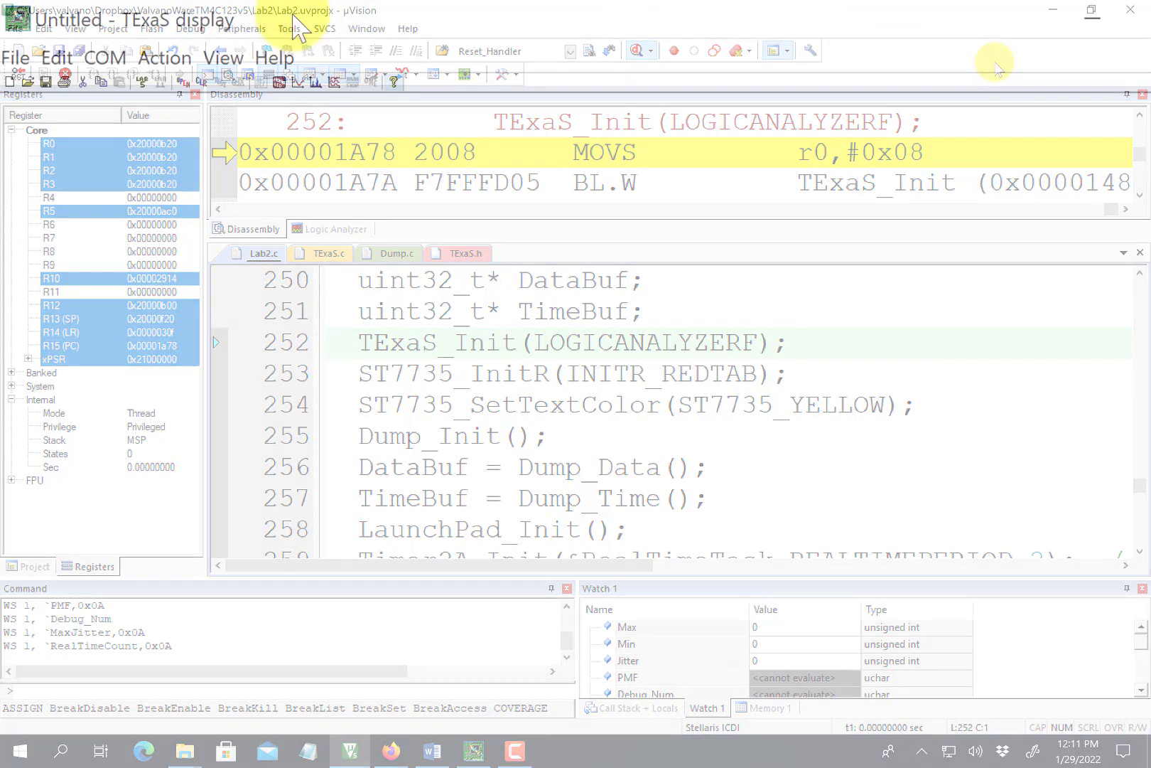
{"action": "left_click", "coordinate": [108, 59]}
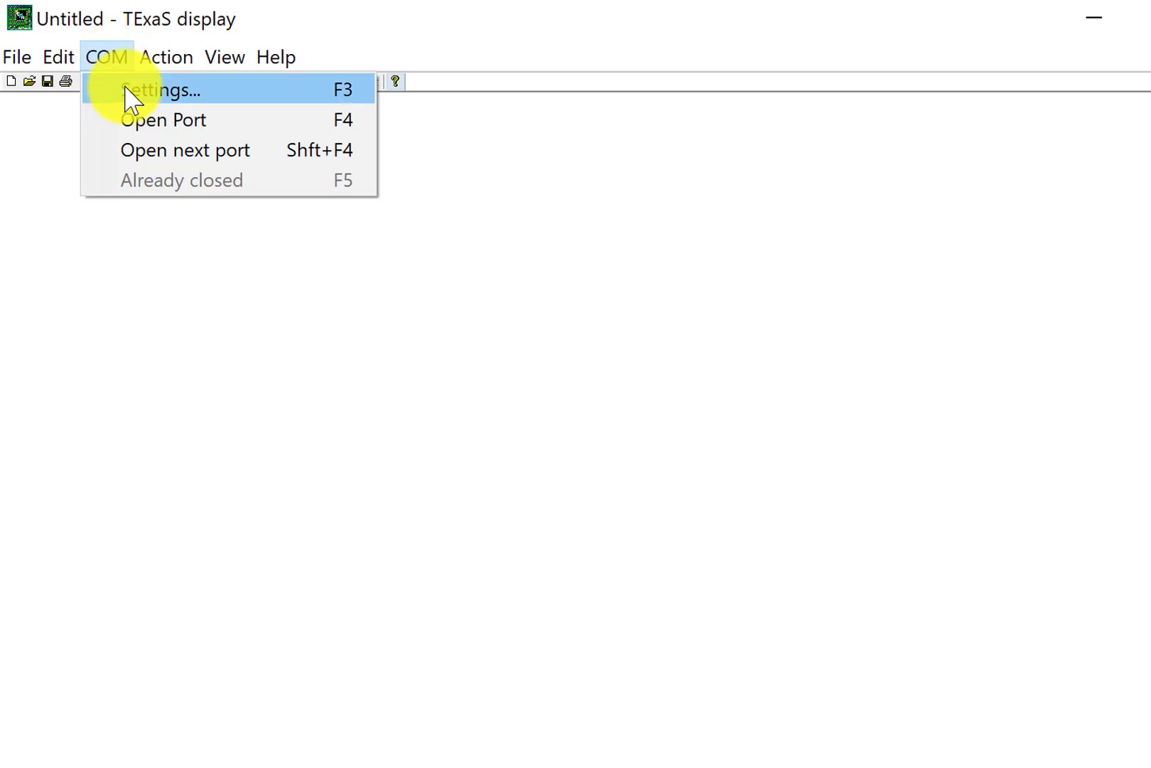
{"action": "left_click", "coordinate": [128, 90]}
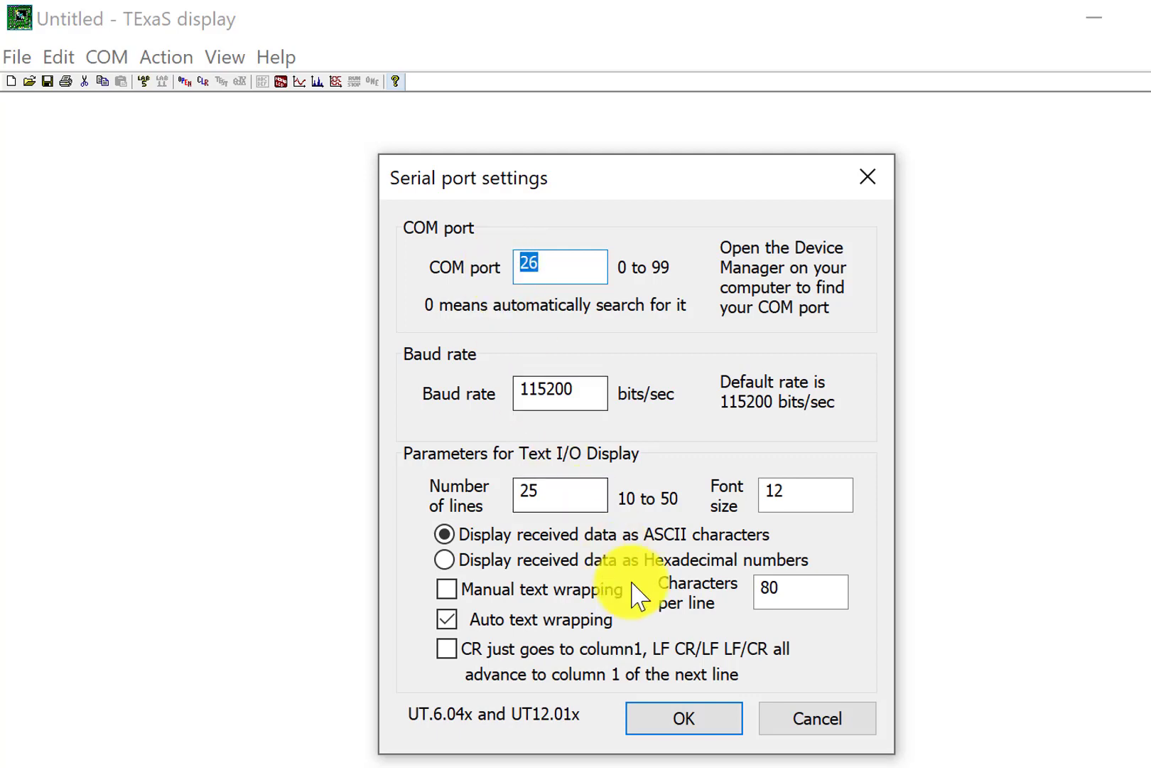
{"action": "left_click", "coordinate": [676, 720]}
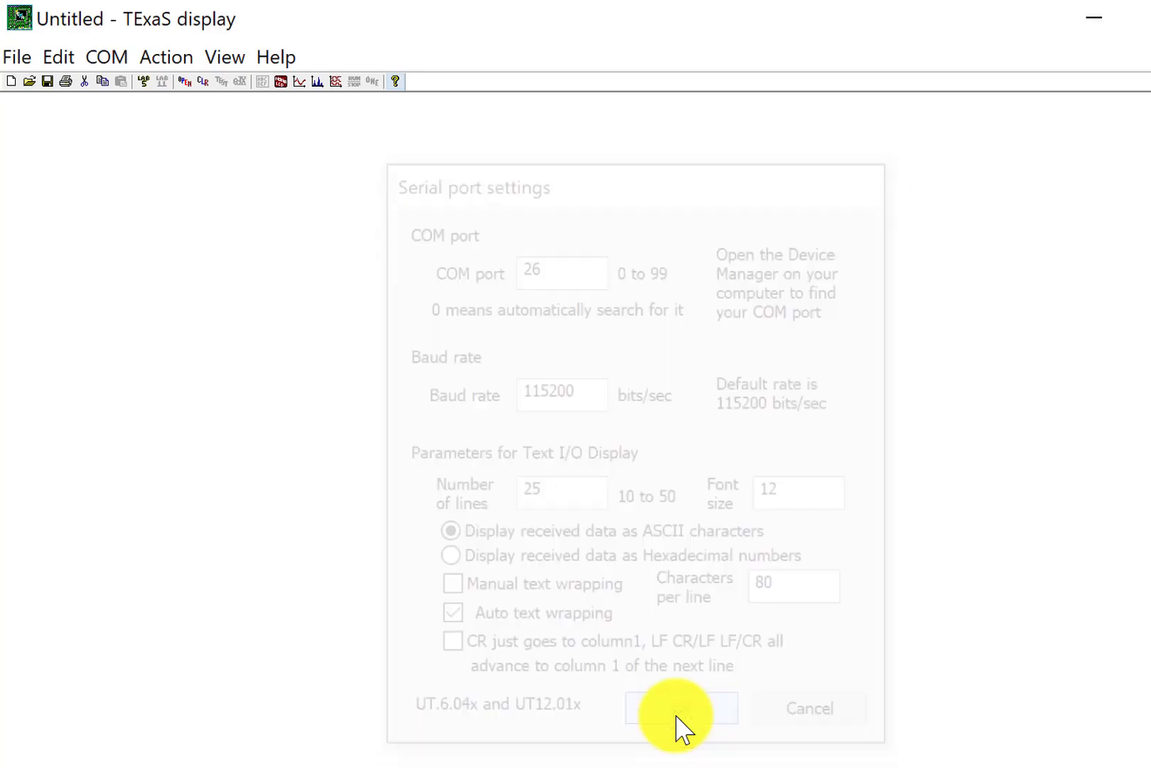
{"action": "left_click", "coordinate": [121, 63]}
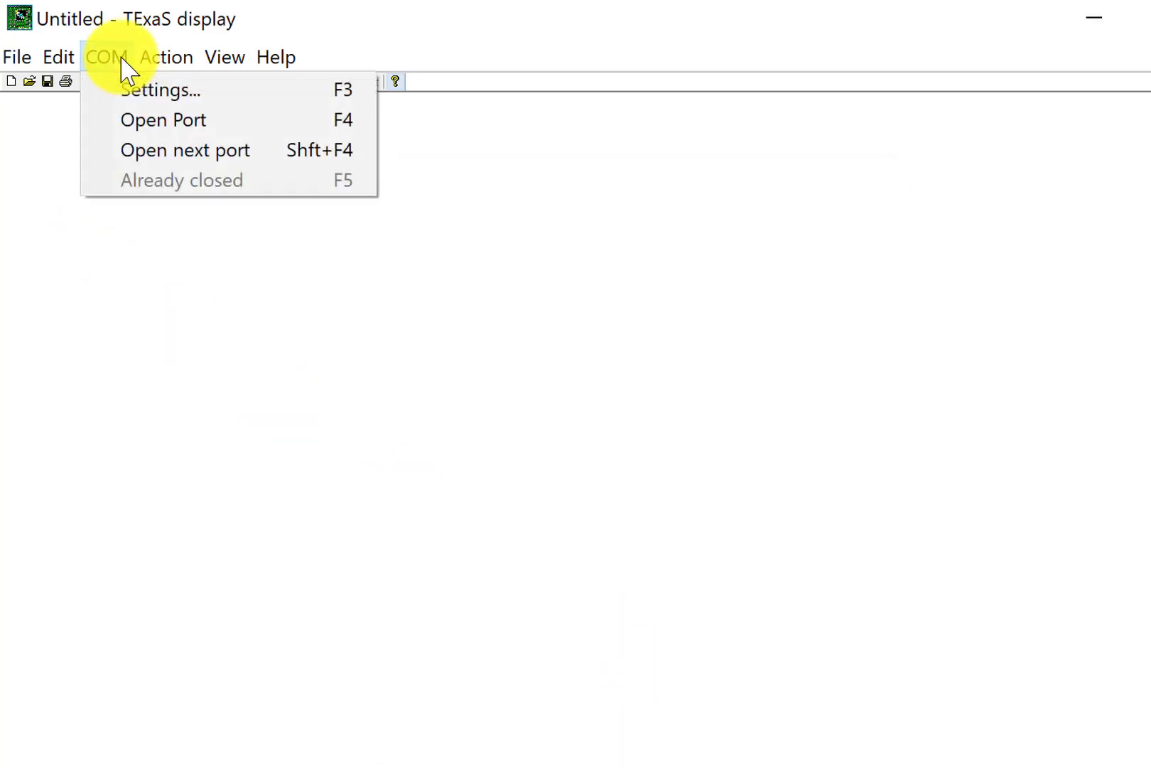
{"action": "left_click", "coordinate": [170, 125]}
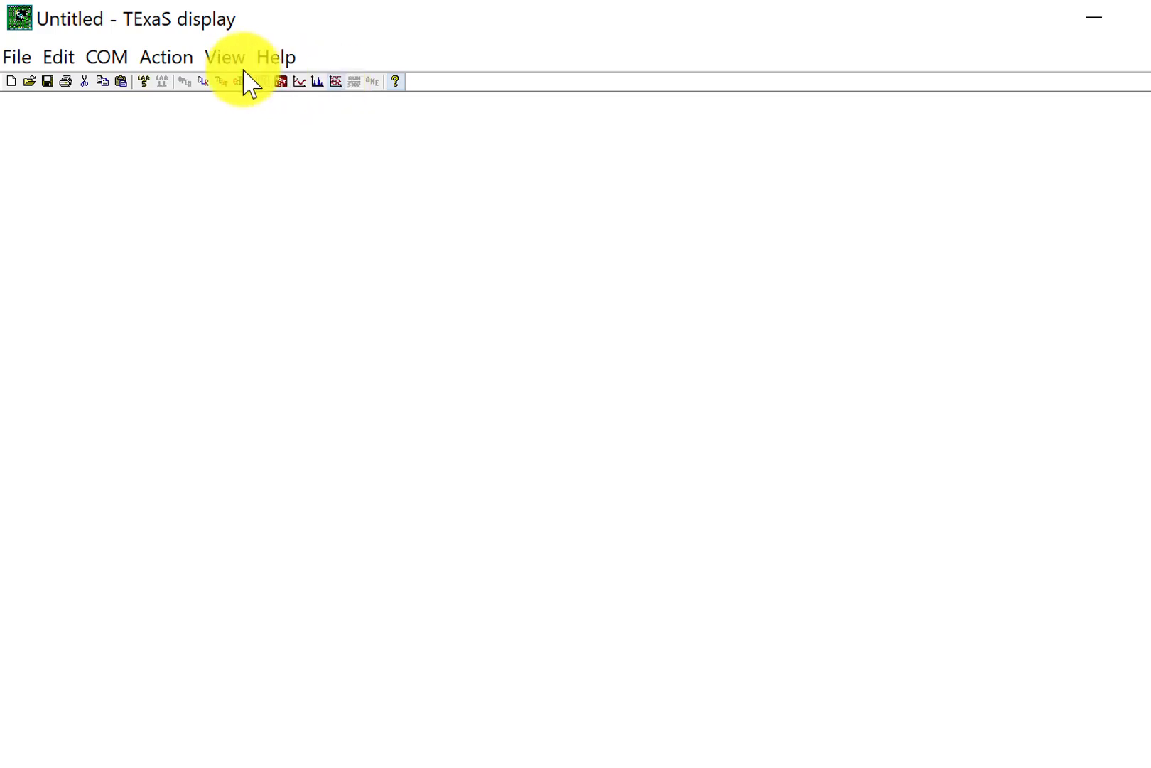
Step: Show the Logic Analyzer view and make channels 6, 5, 4 and 0 not visible in its configuration
{"action": "left_click", "coordinate": [226, 56]}
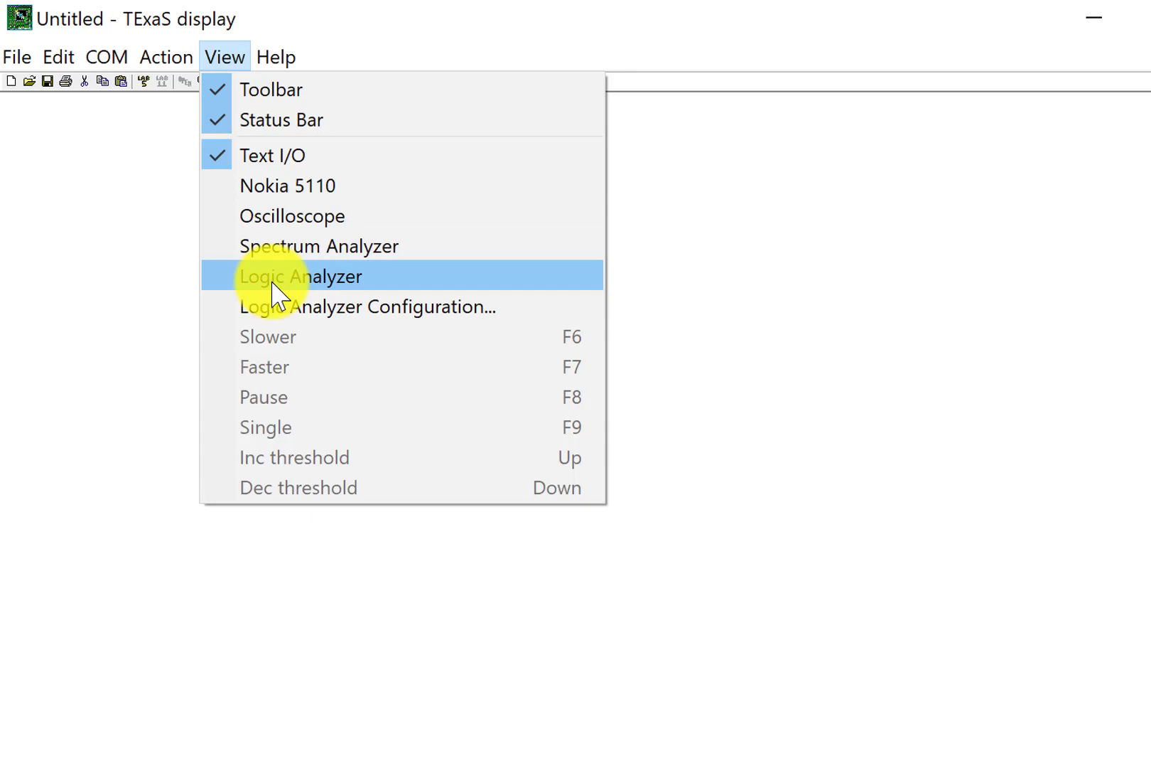
{"action": "left_click", "coordinate": [272, 284]}
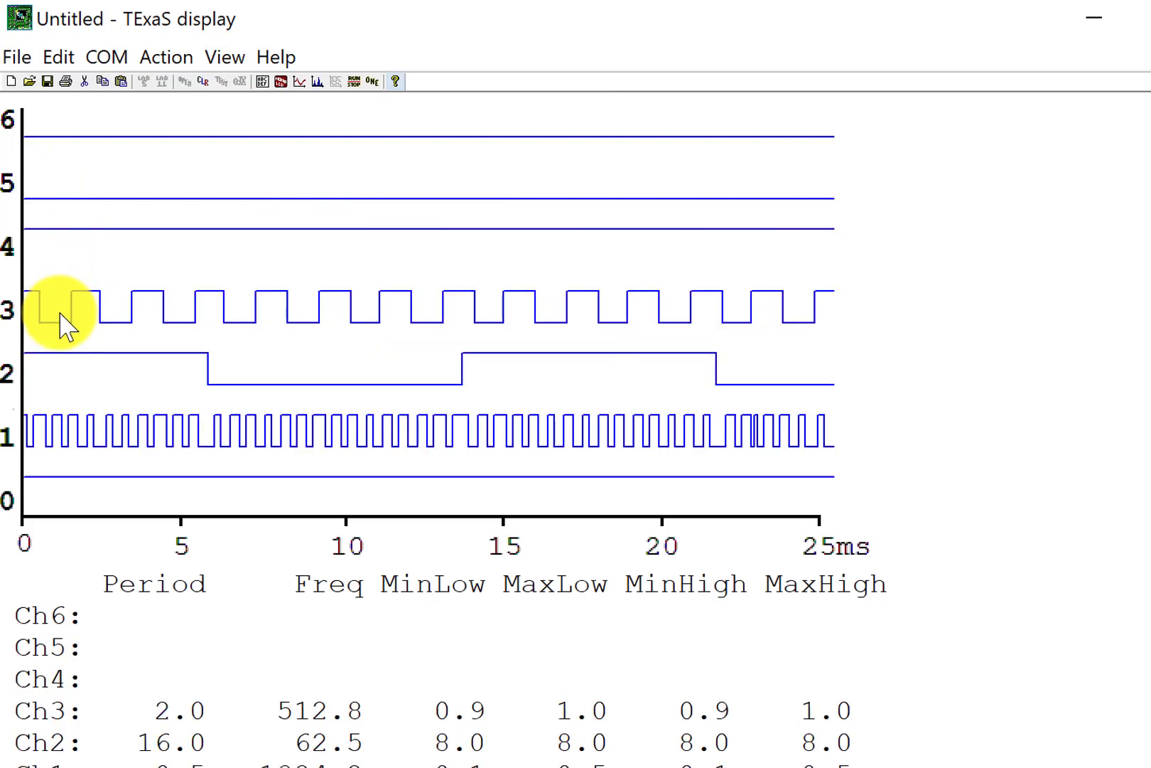
{"action": "left_click", "coordinate": [237, 69]}
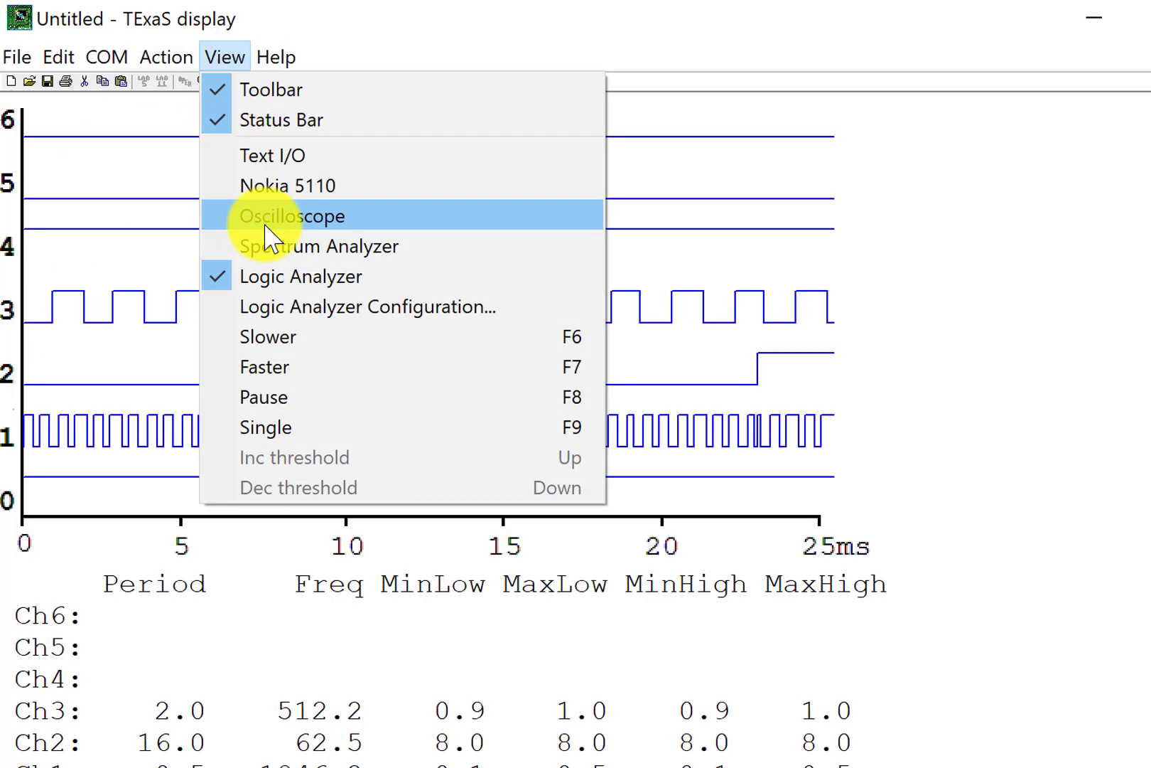
{"action": "left_click", "coordinate": [313, 307]}
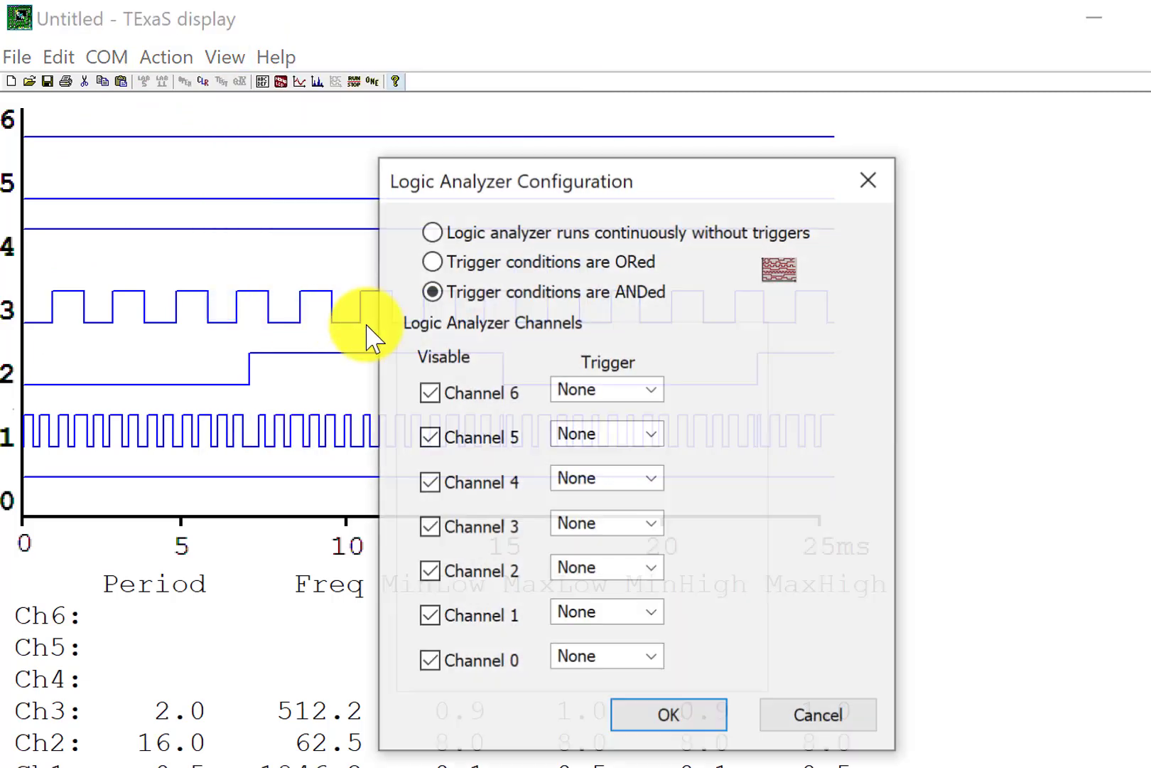
{"action": "left_click", "coordinate": [430, 395]}
{"action": "left_click", "coordinate": [441, 438]}
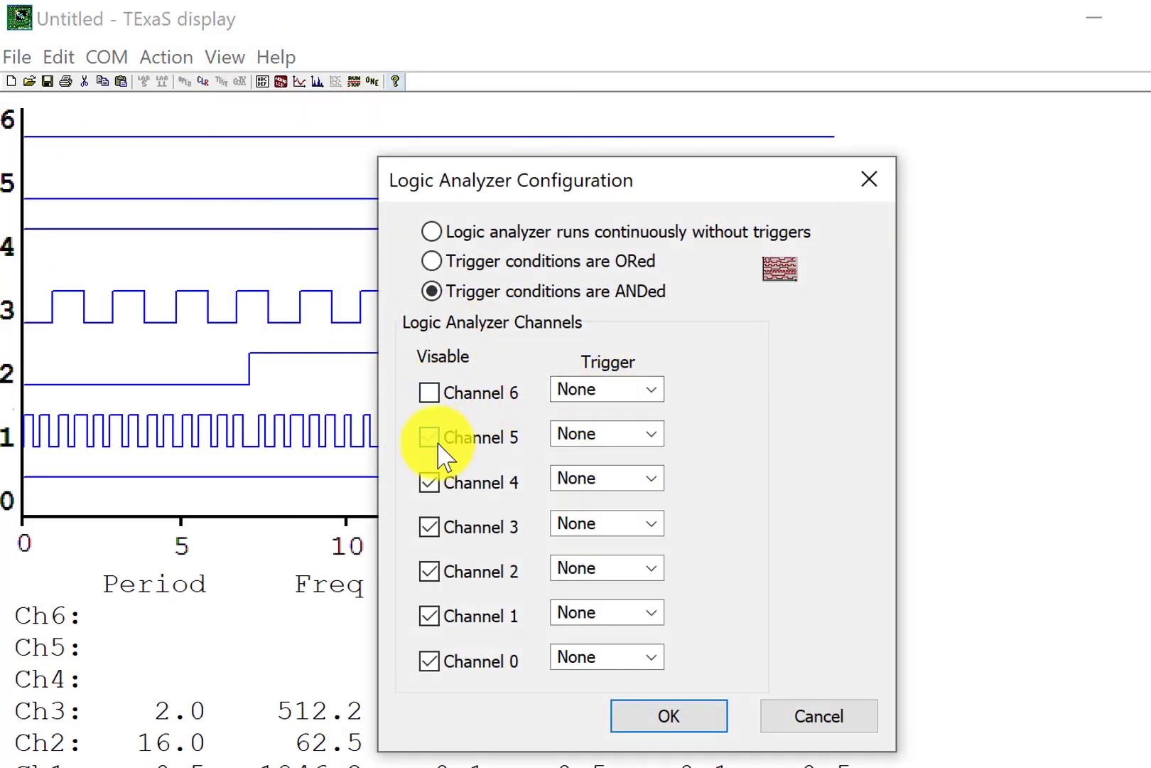
{"action": "left_click", "coordinate": [425, 491]}
{"action": "left_click", "coordinate": [432, 662]}
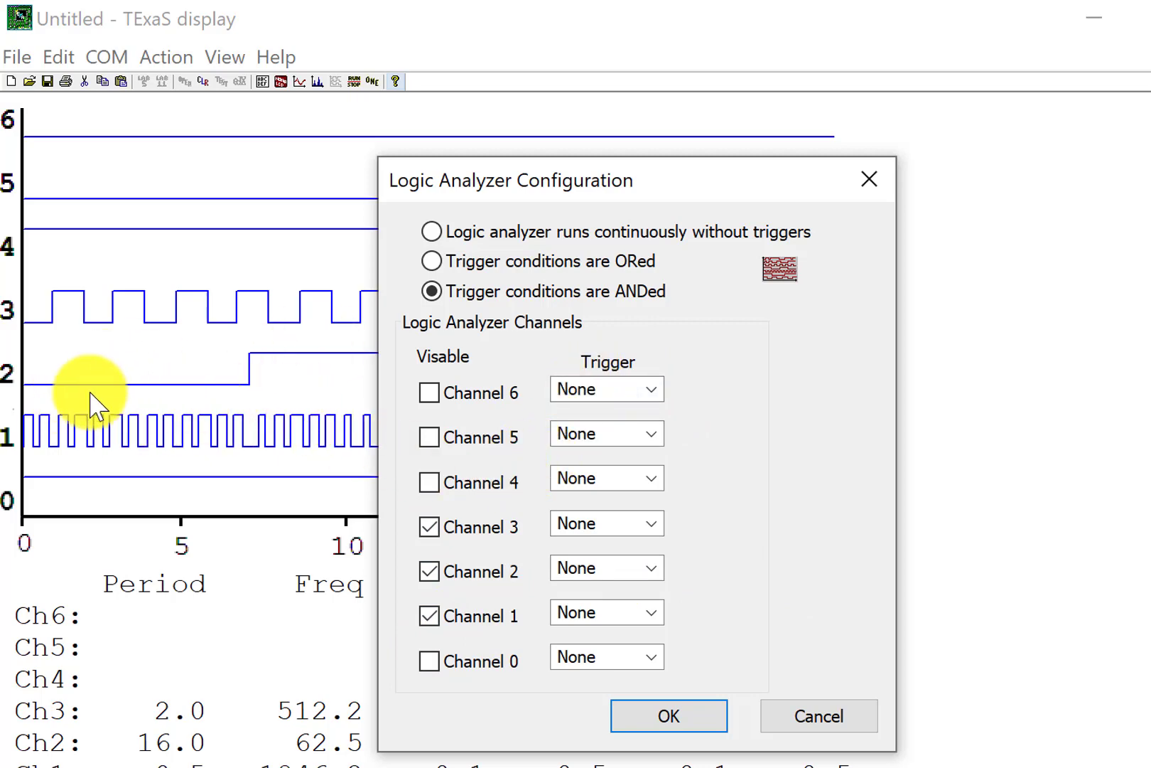
Step: Set the Channel 2 trigger to Rising and apply the logic analyzer configuration
{"action": "left_click", "coordinate": [649, 569]}
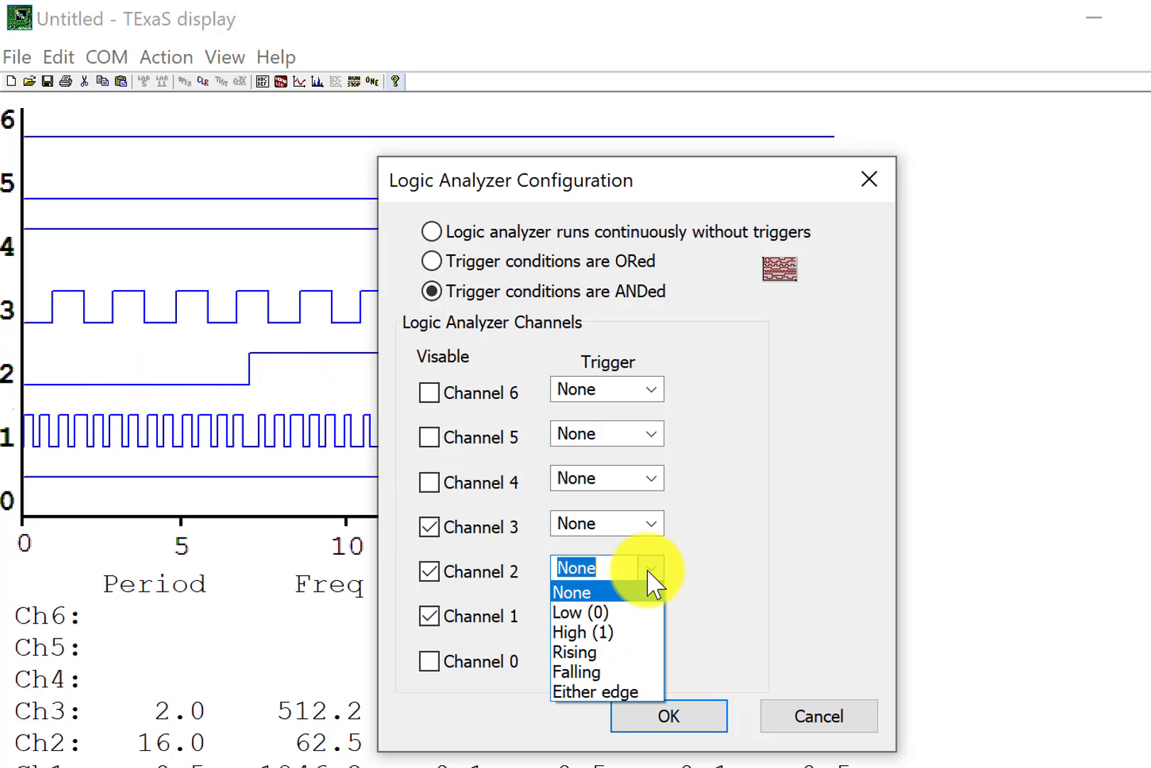
{"action": "left_click", "coordinate": [627, 651]}
{"action": "left_click", "coordinate": [678, 723]}
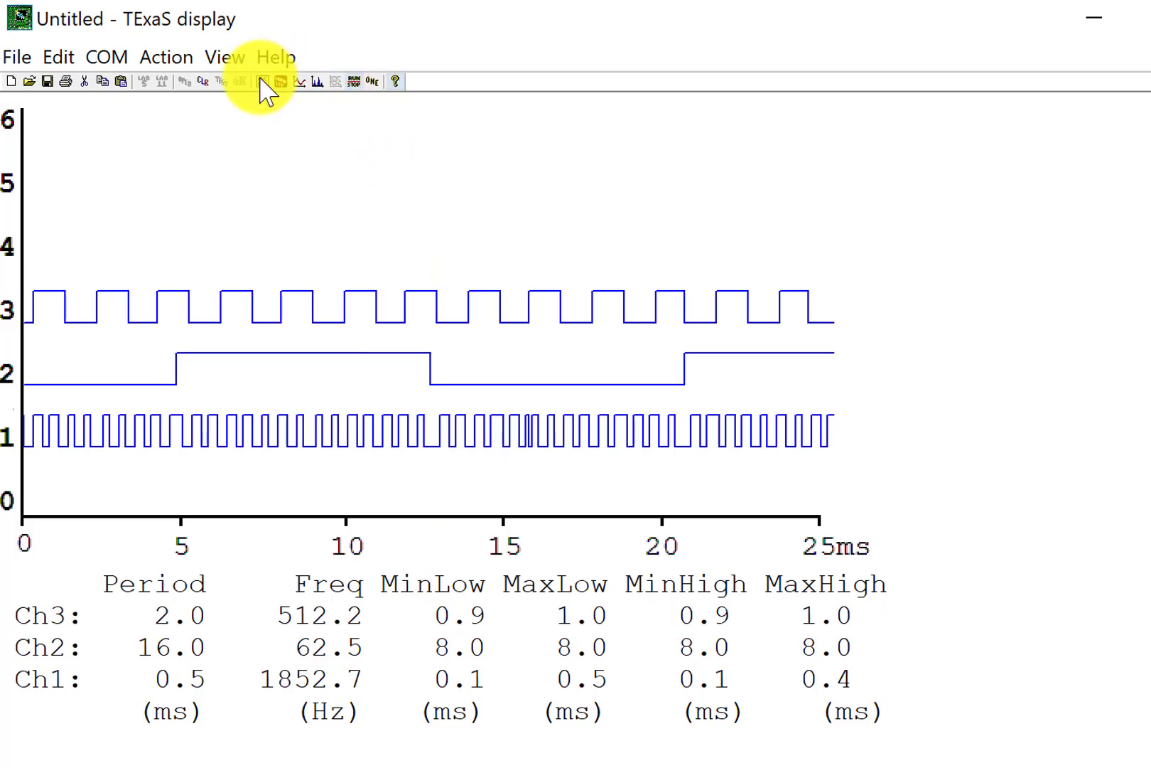
Step: Run and pause the logic analyzer capture, and slow its time scale to a 50 ms span
{"action": "left_click", "coordinate": [227, 59]}
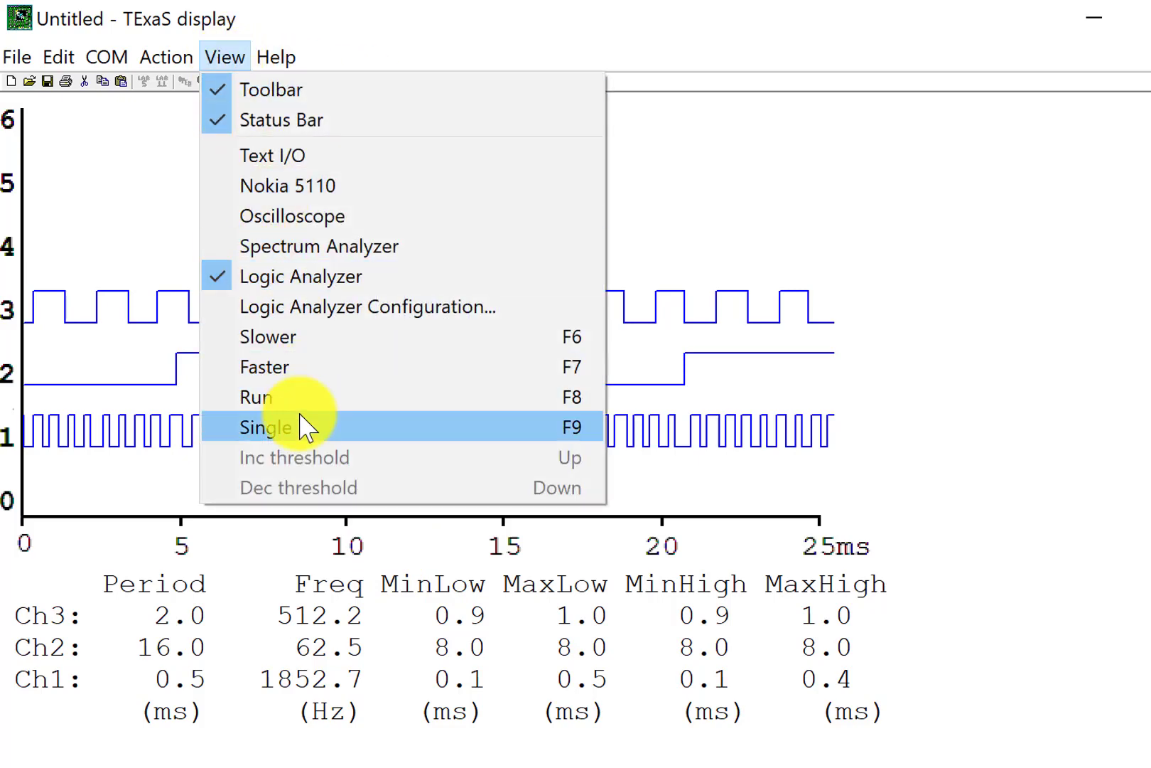
{"action": "left_click", "coordinate": [308, 395]}
{"action": "left_click", "coordinate": [214, 58]}
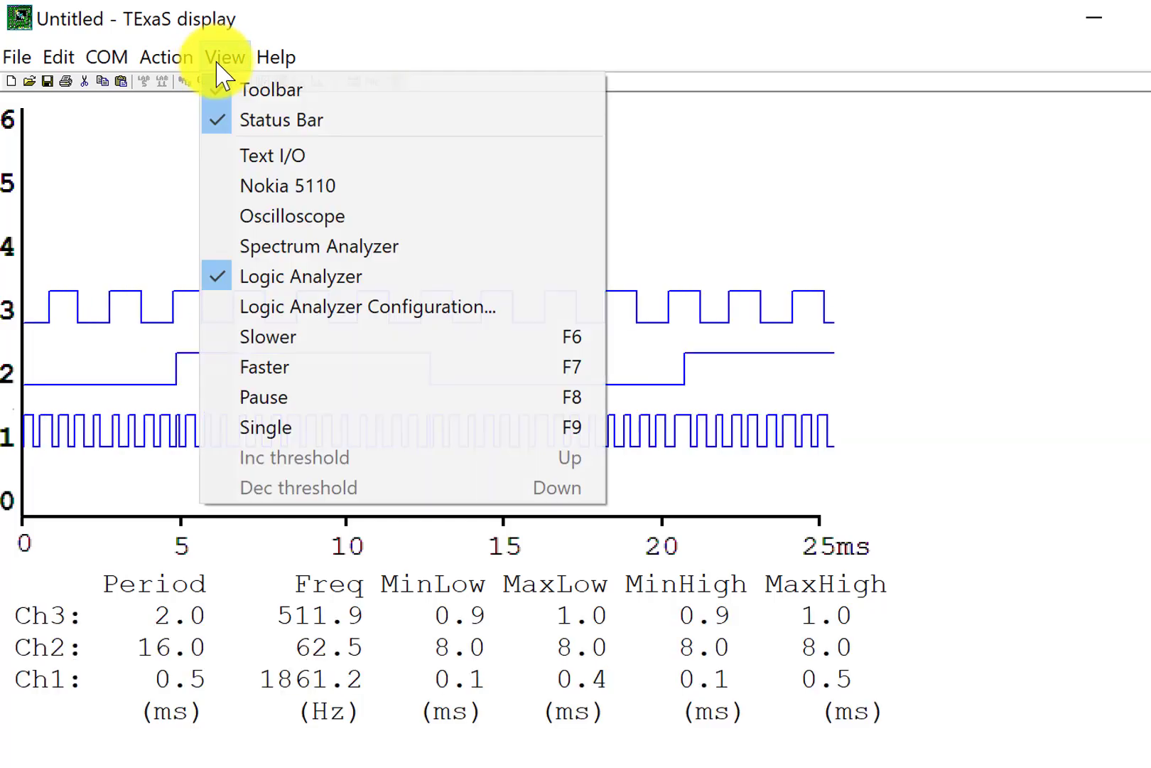
{"action": "left_click", "coordinate": [297, 402]}
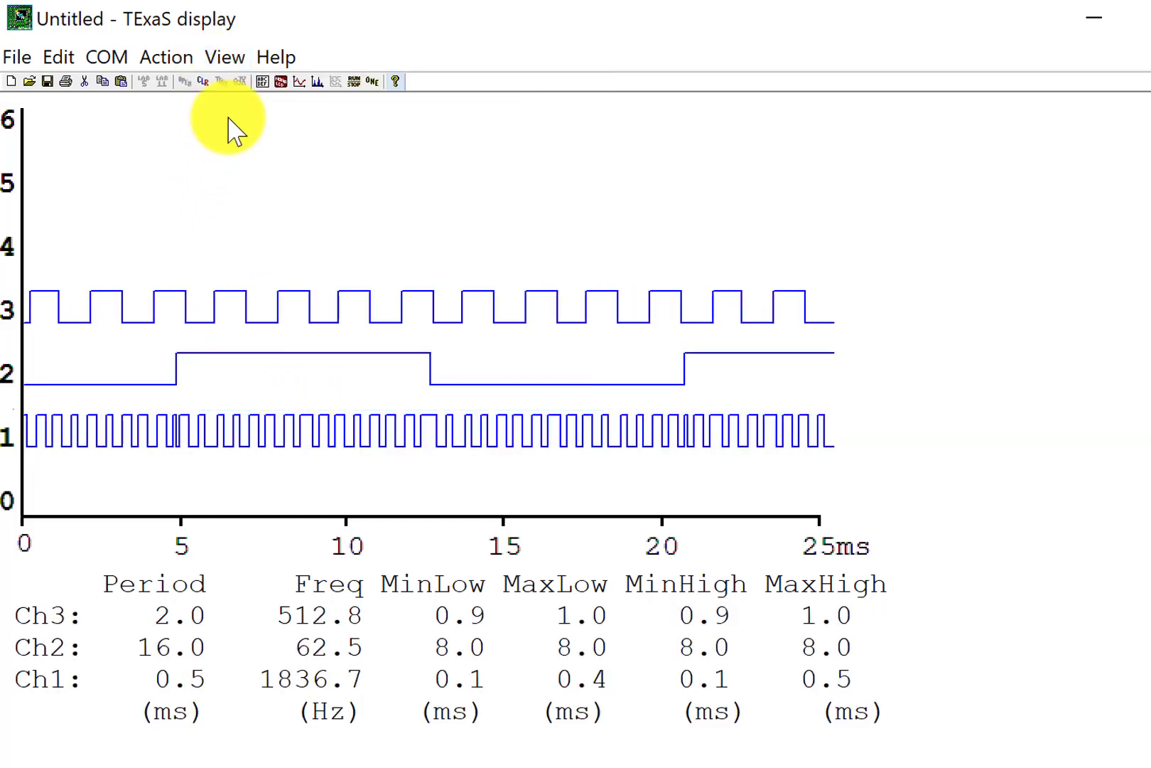
{"action": "left_click", "coordinate": [240, 62]}
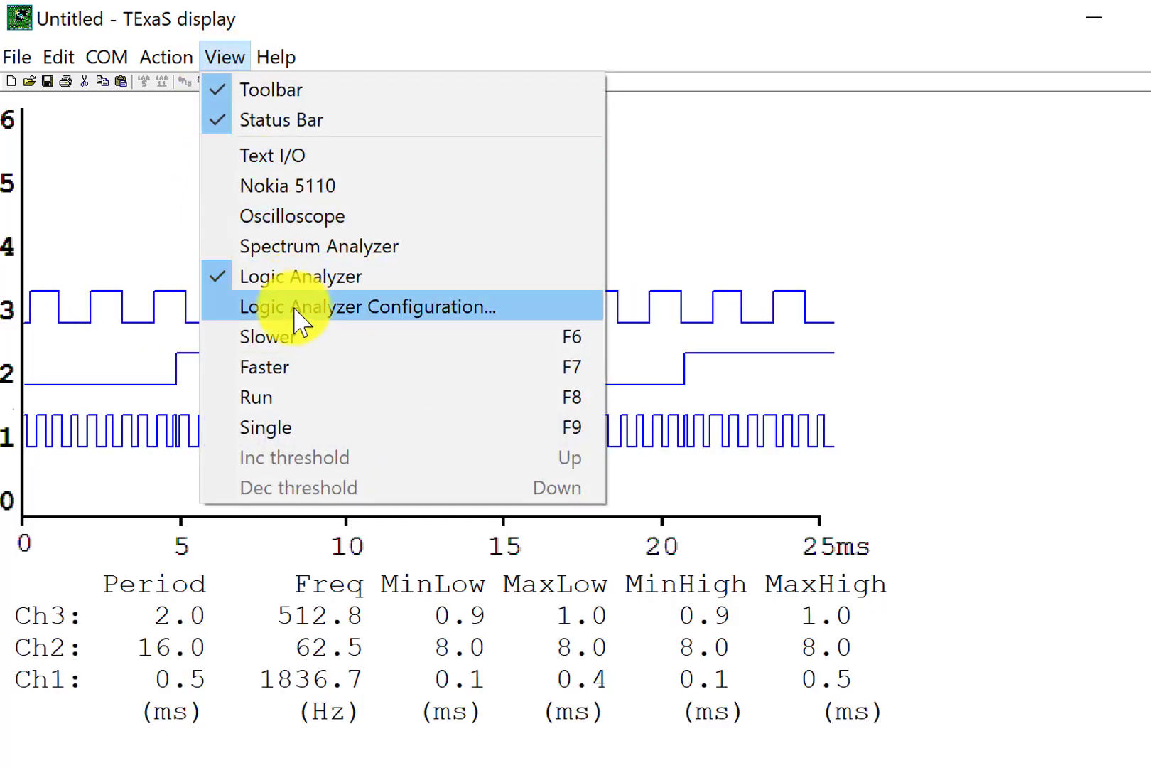
{"action": "left_click", "coordinate": [340, 339]}
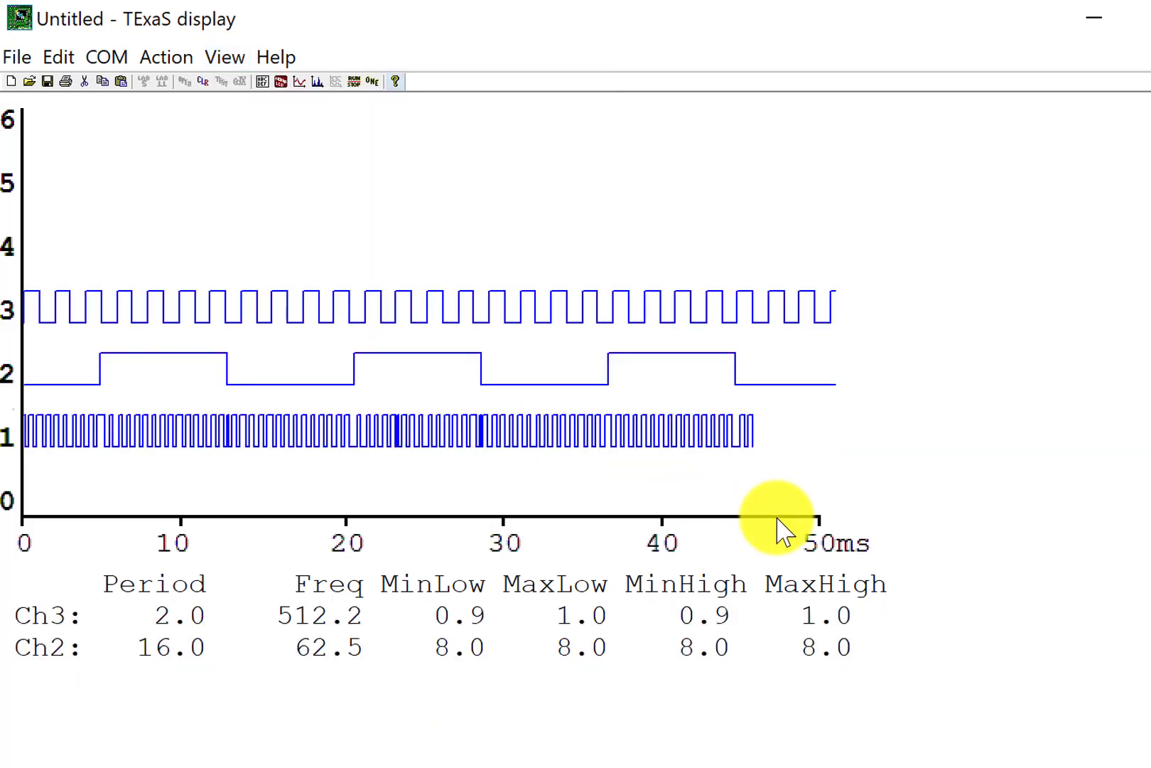
Step: Slow the logic analyzer's time scale to a 200 ms span
{"action": "left_click", "coordinate": [226, 57]}
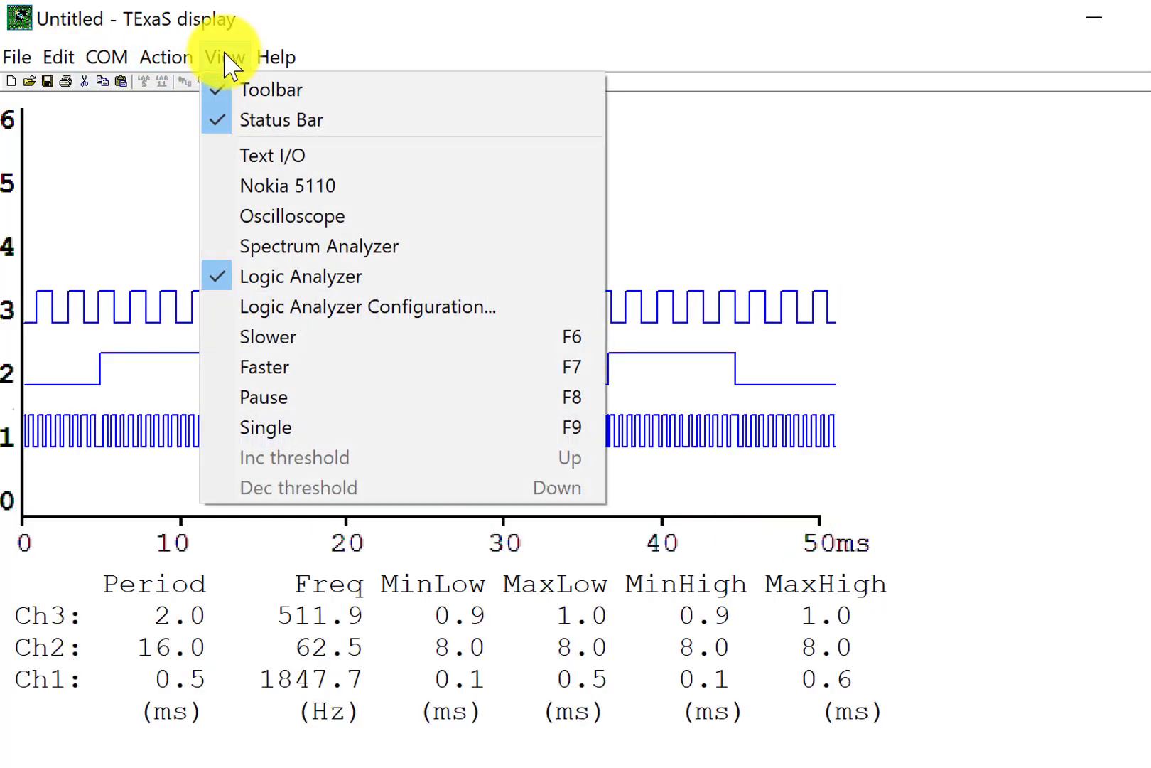
{"action": "left_click", "coordinate": [304, 337]}
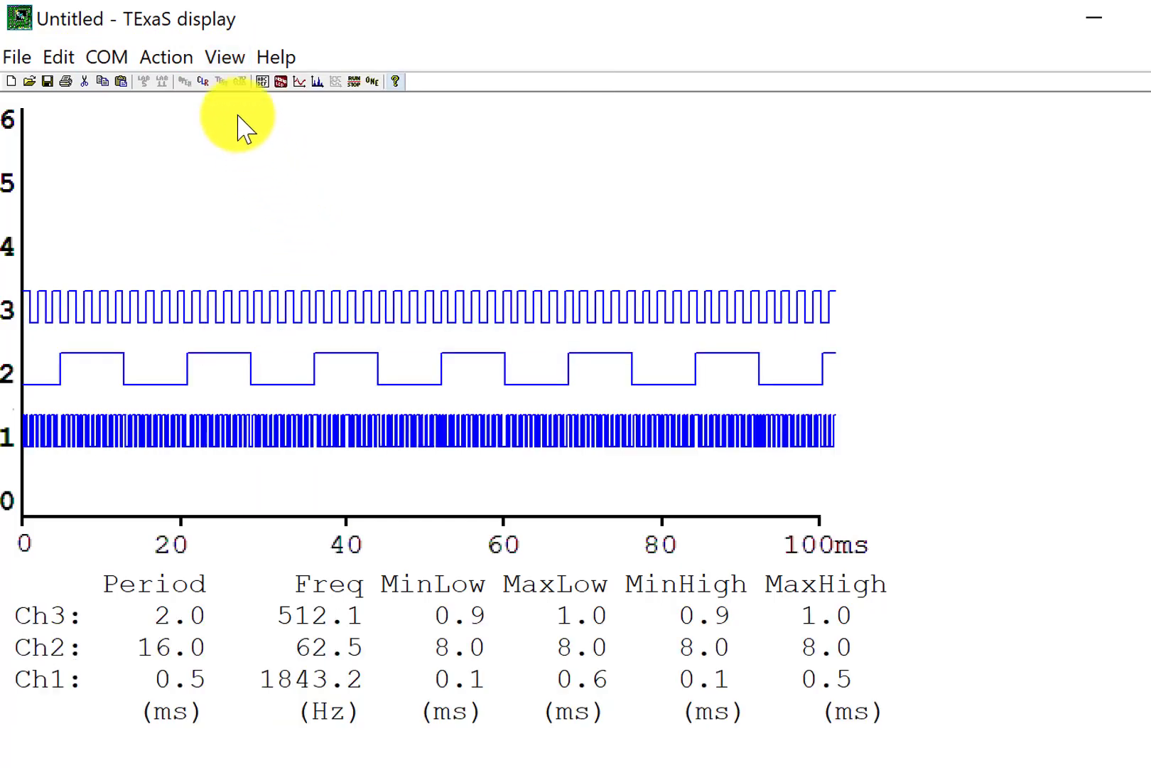
{"action": "left_click", "coordinate": [228, 57]}
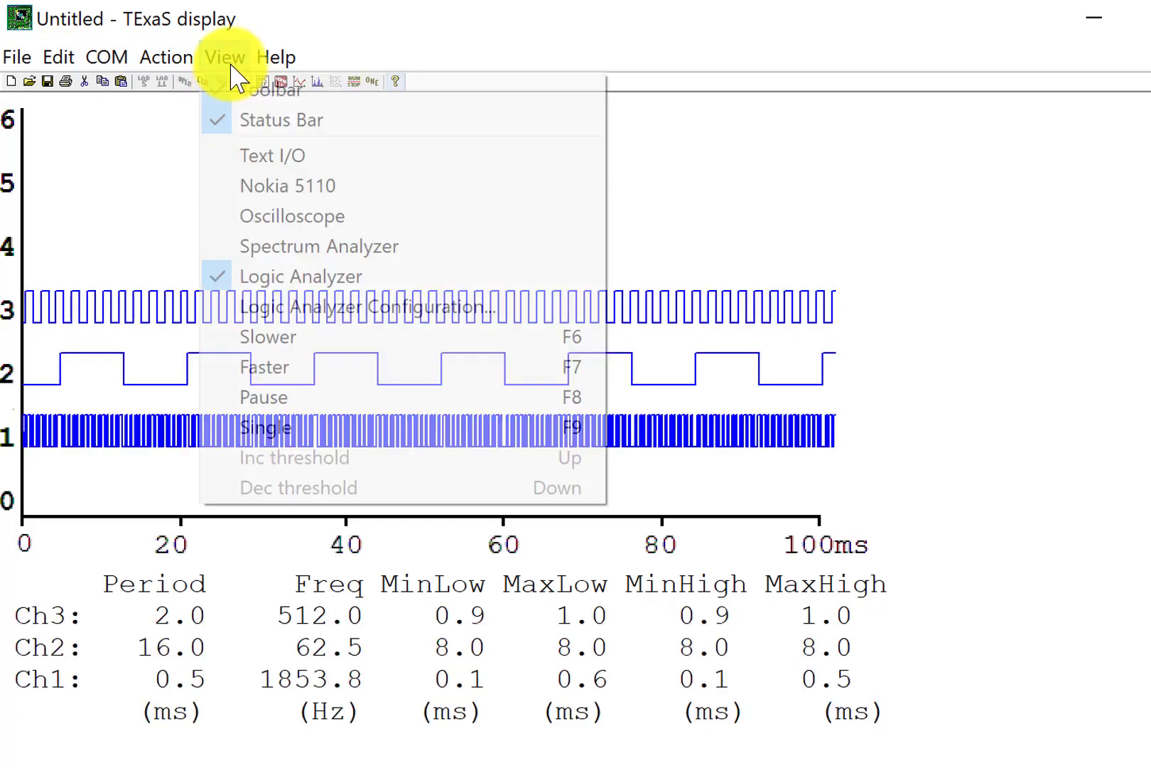
{"action": "left_click", "coordinate": [295, 335]}
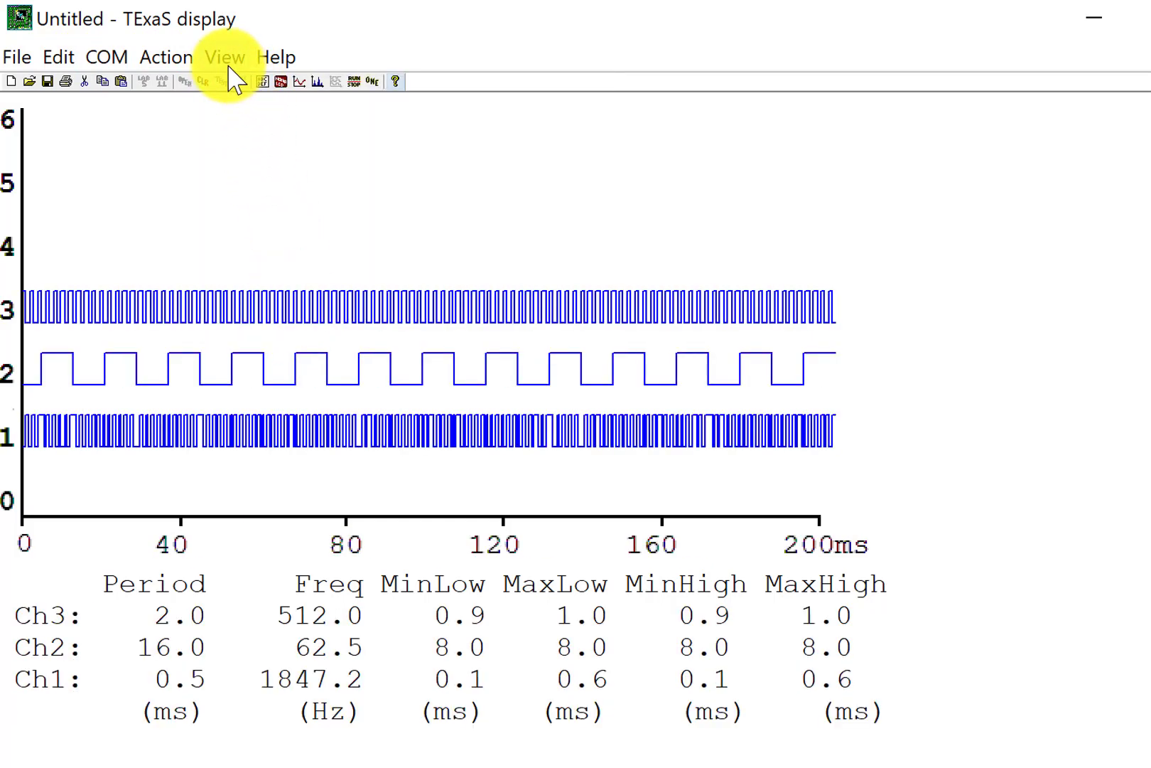
Step: Make the logic analyzer's time scale faster in successive stages until it spans 12.5 ms
{"action": "left_click", "coordinate": [226, 57]}
{"action": "left_click", "coordinate": [263, 367]}
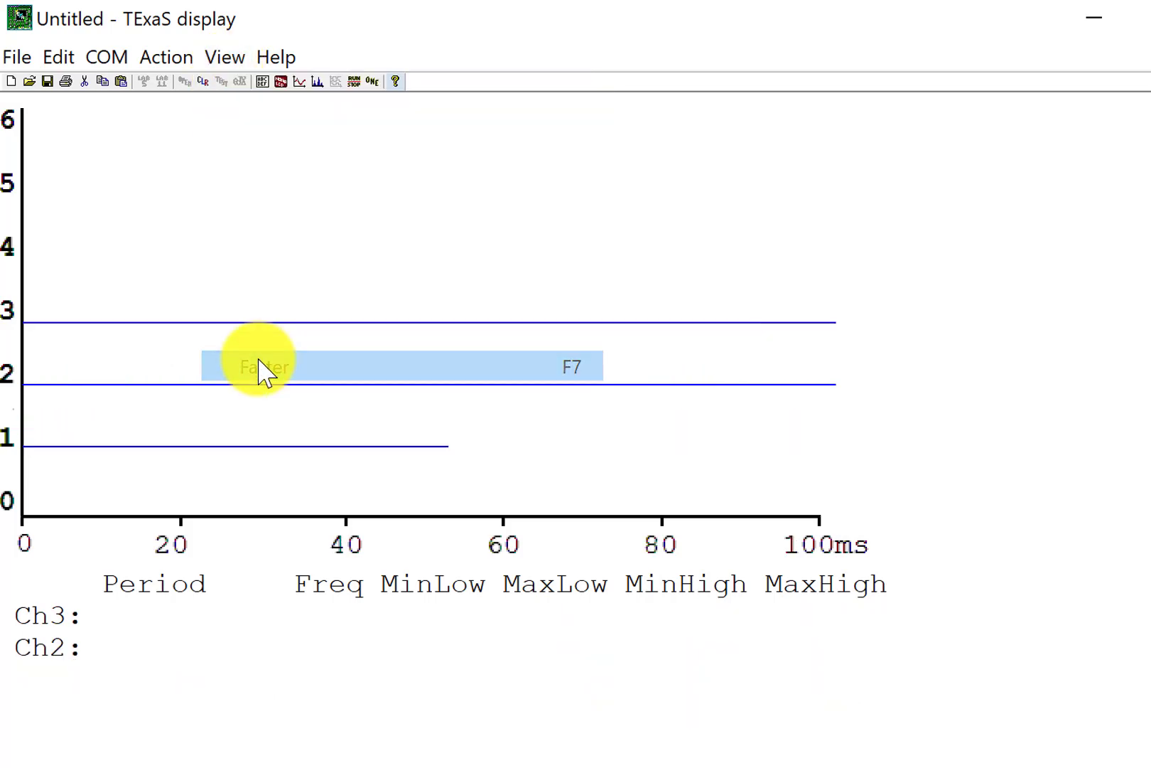
{"action": "left_click", "coordinate": [223, 59]}
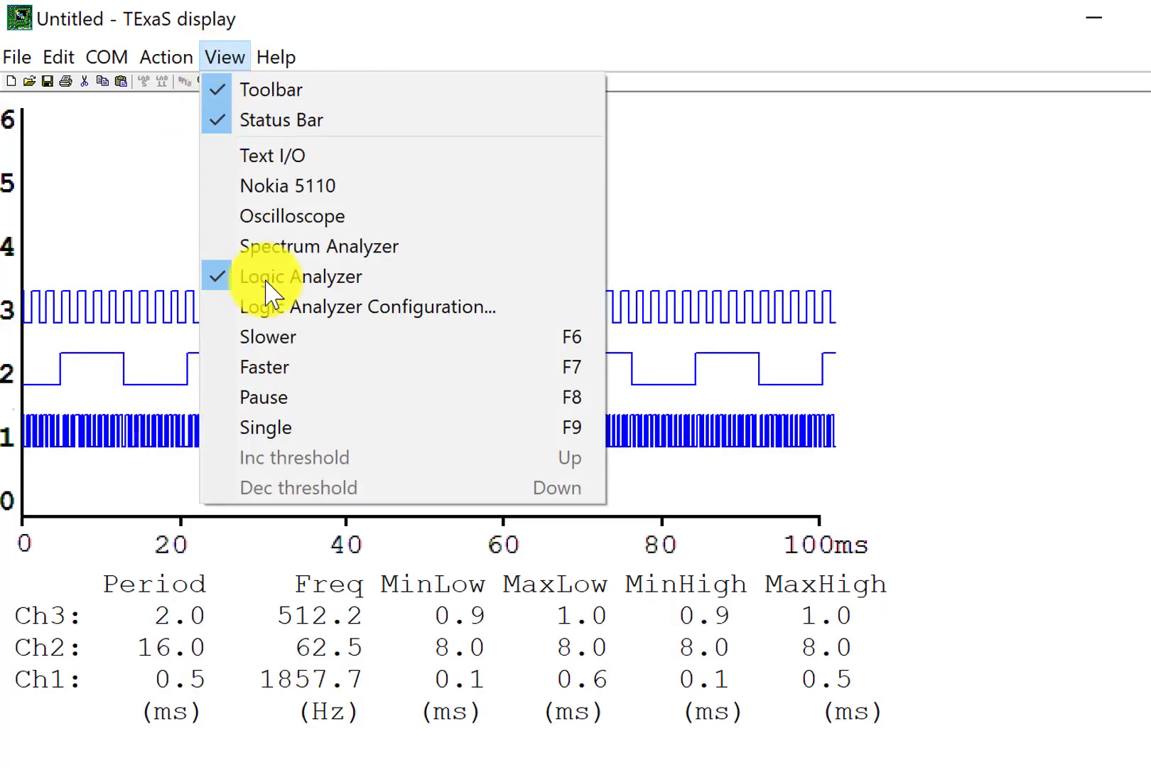
{"action": "left_click", "coordinate": [286, 375]}
{"action": "left_click", "coordinate": [228, 58]}
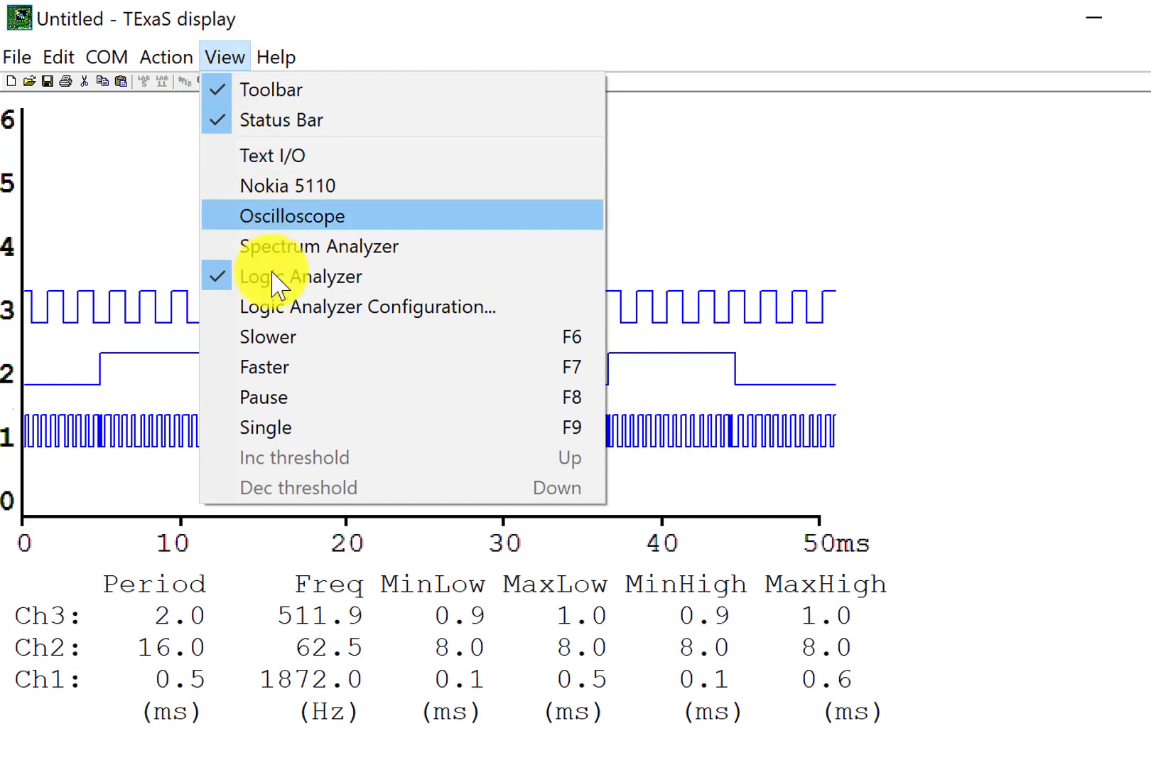
{"action": "left_click", "coordinate": [274, 376]}
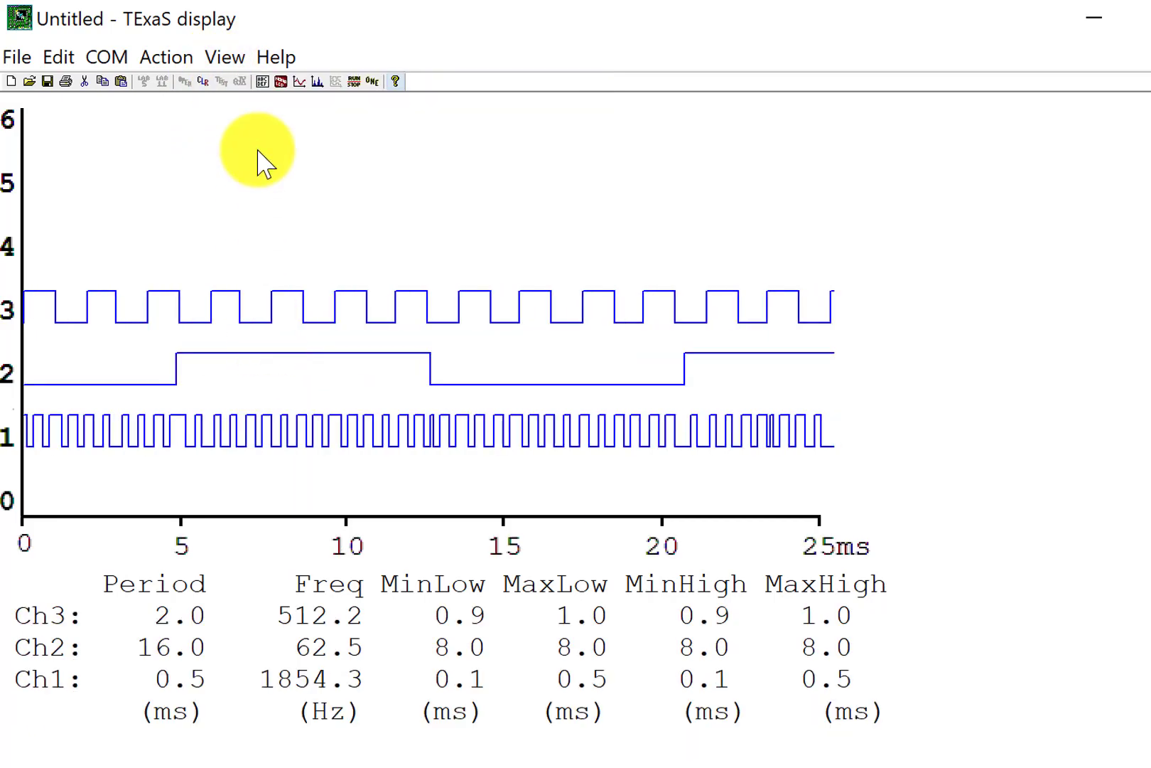
{"action": "left_click", "coordinate": [243, 59]}
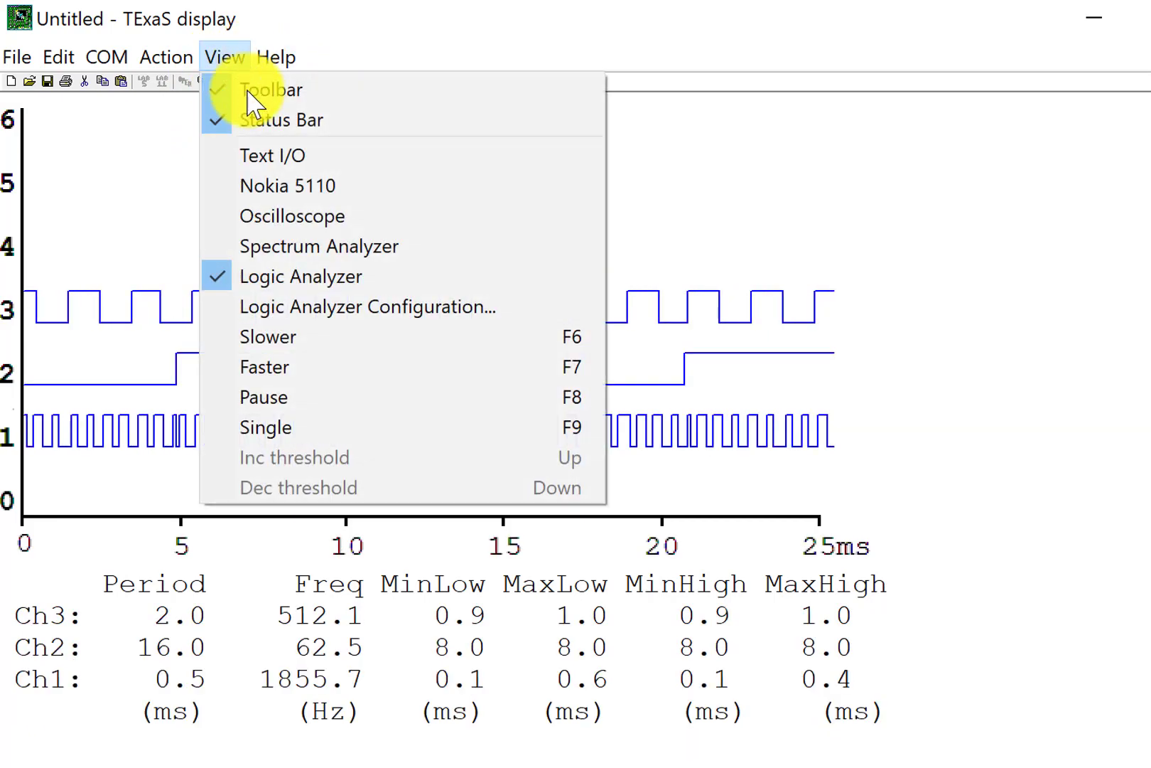
{"action": "left_click", "coordinate": [304, 368]}
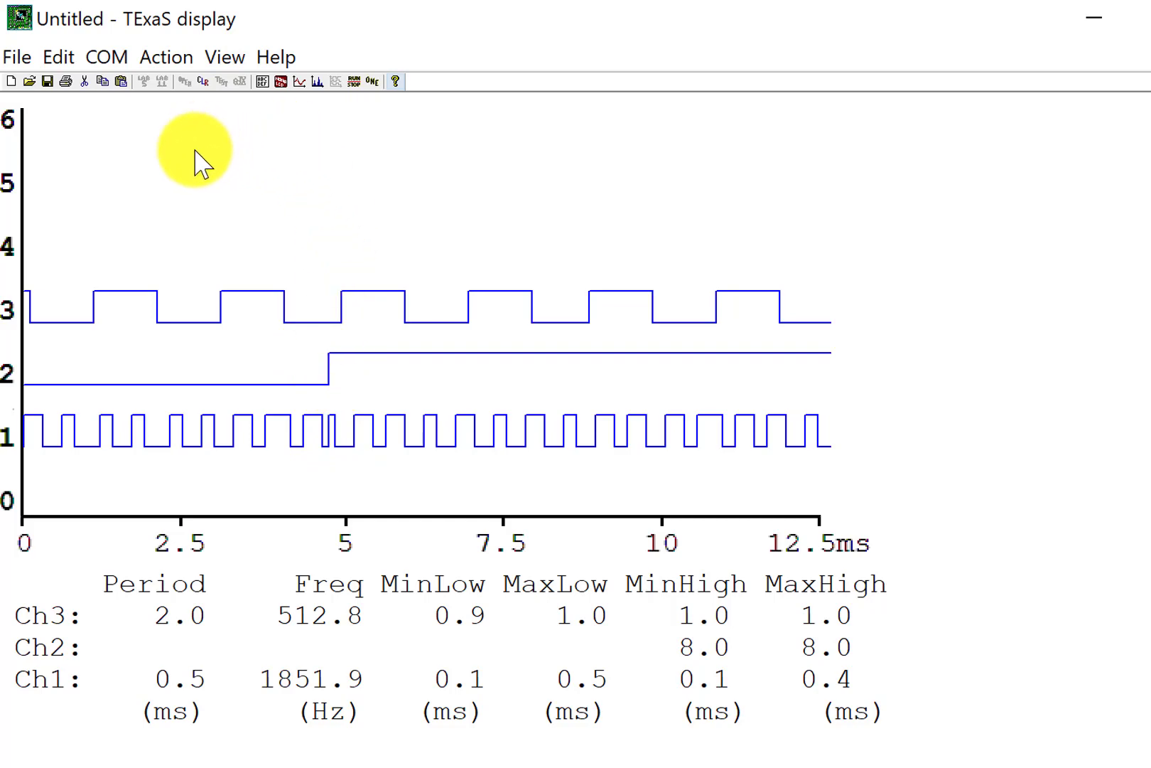
Step: Review the visible channels and trigger conditions in the logic analyzer configuration, and accept the existing settings
{"action": "left_click", "coordinate": [225, 57]}
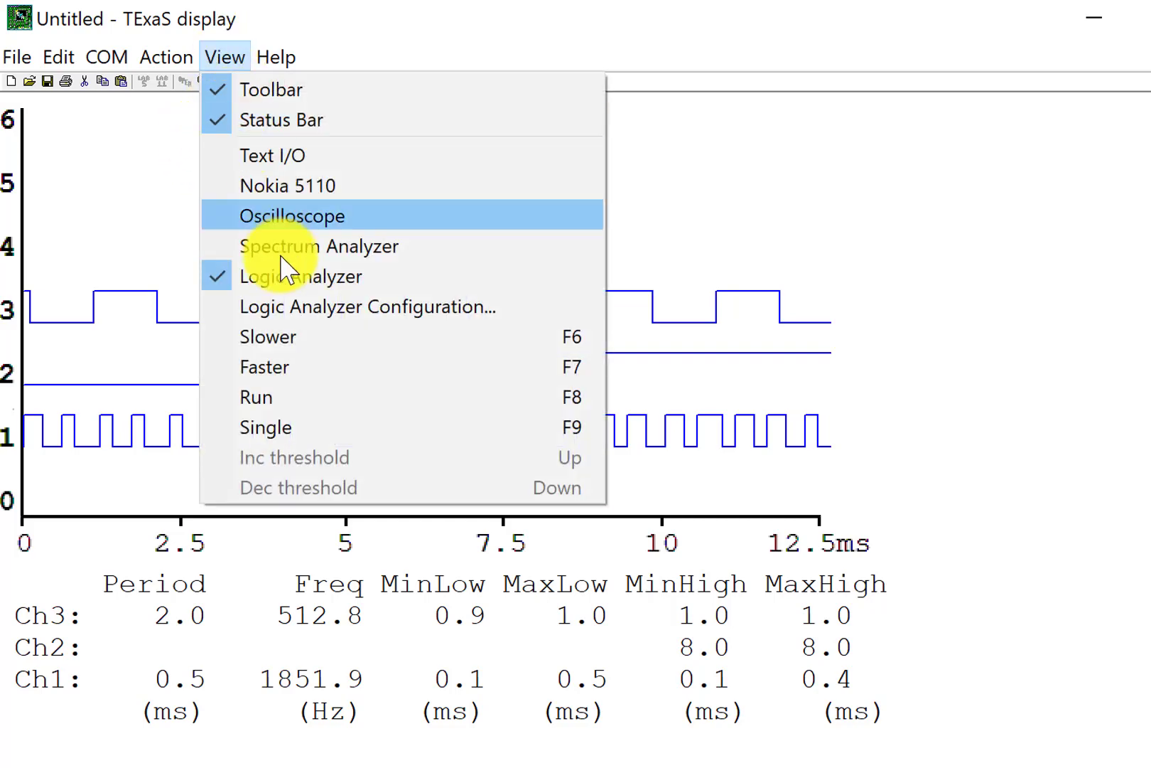
{"action": "left_click", "coordinate": [293, 311]}
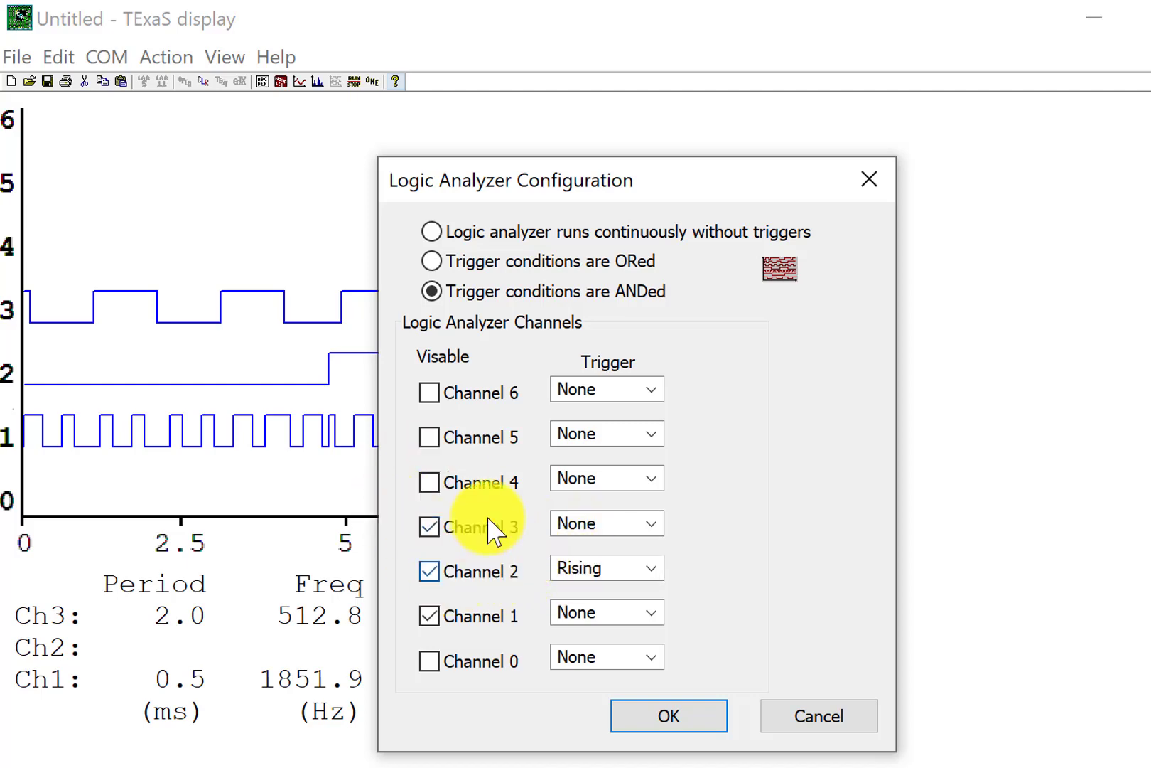
{"action": "left_click", "coordinate": [676, 723]}
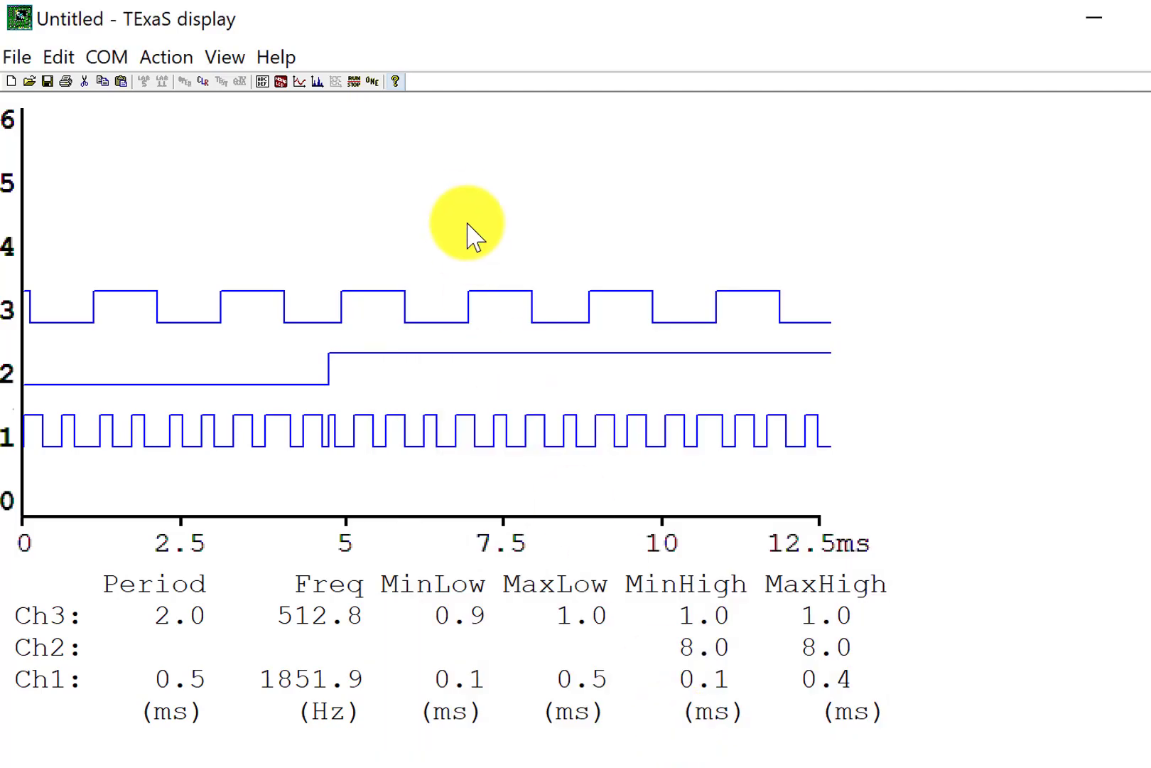